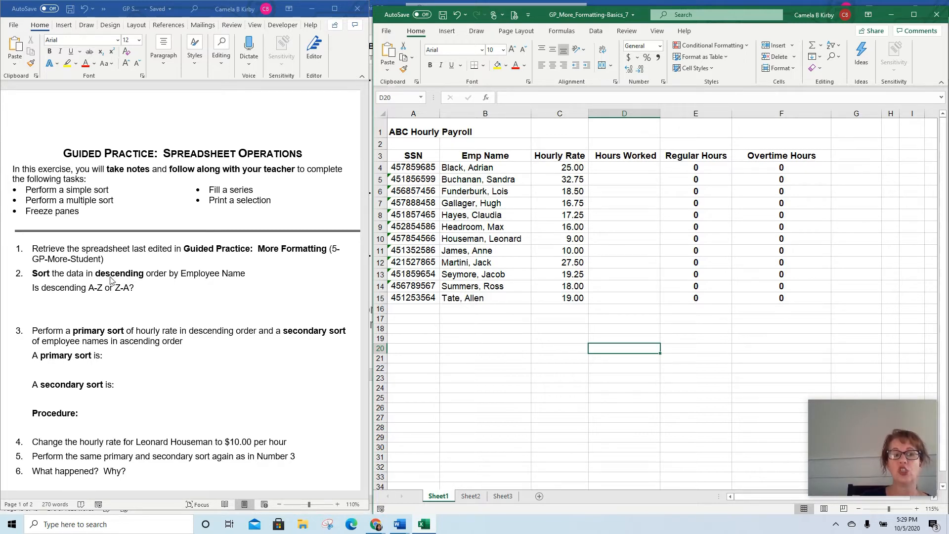
- Sort the payroll table in A3:F15 by Emp Name on cell values in Z to A order
drag(419, 156, 769, 299)
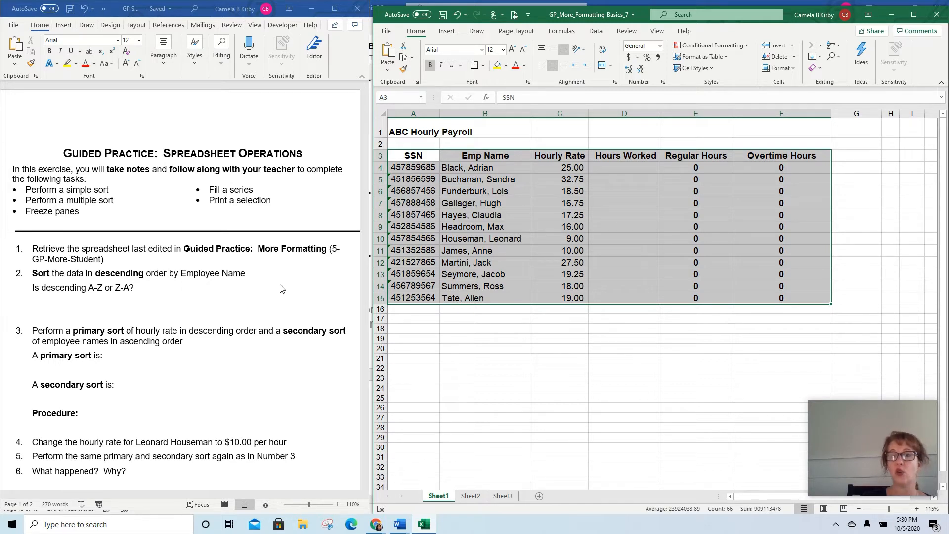
click(596, 32)
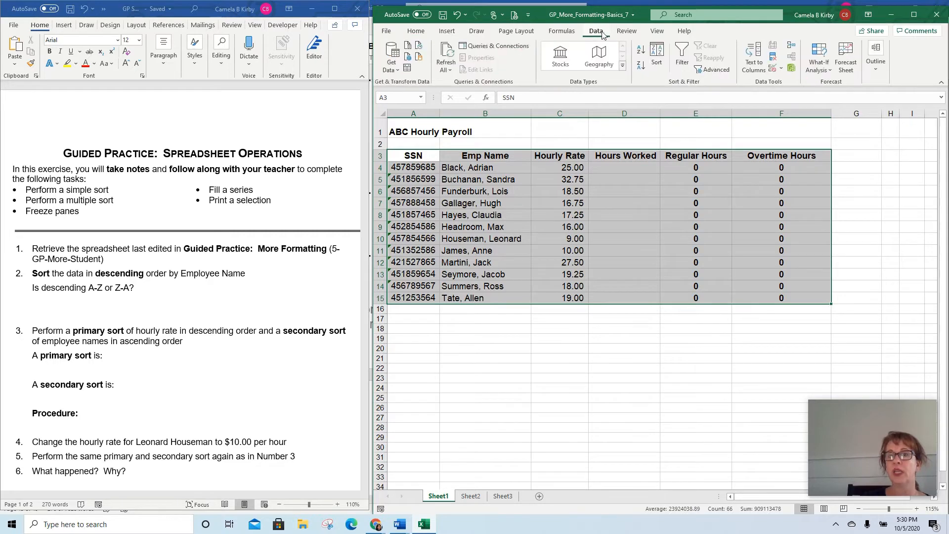
click(656, 51)
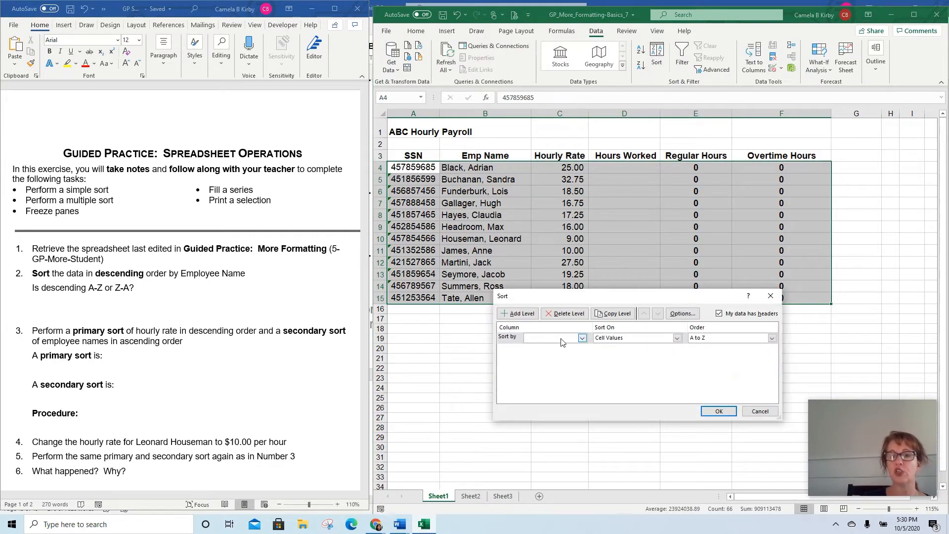
click(582, 338)
click(563, 353)
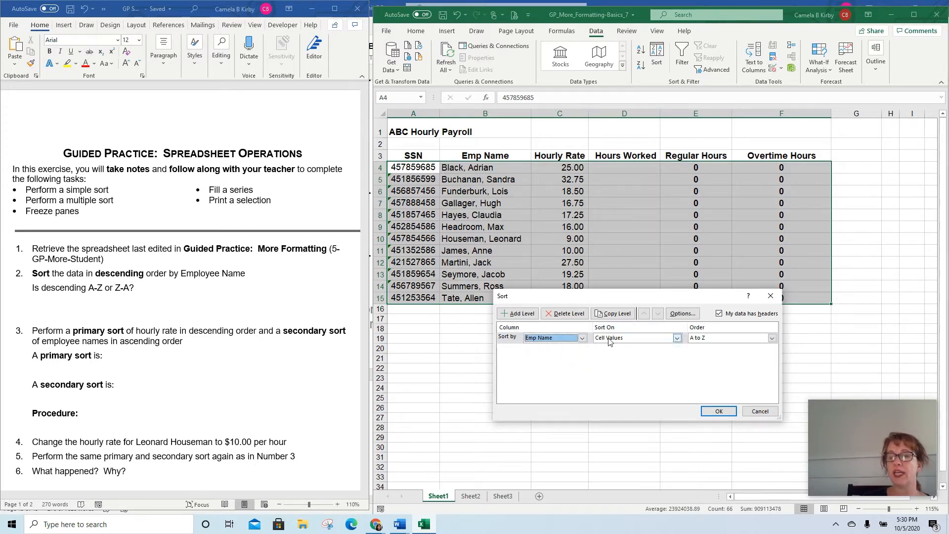
click(708, 339)
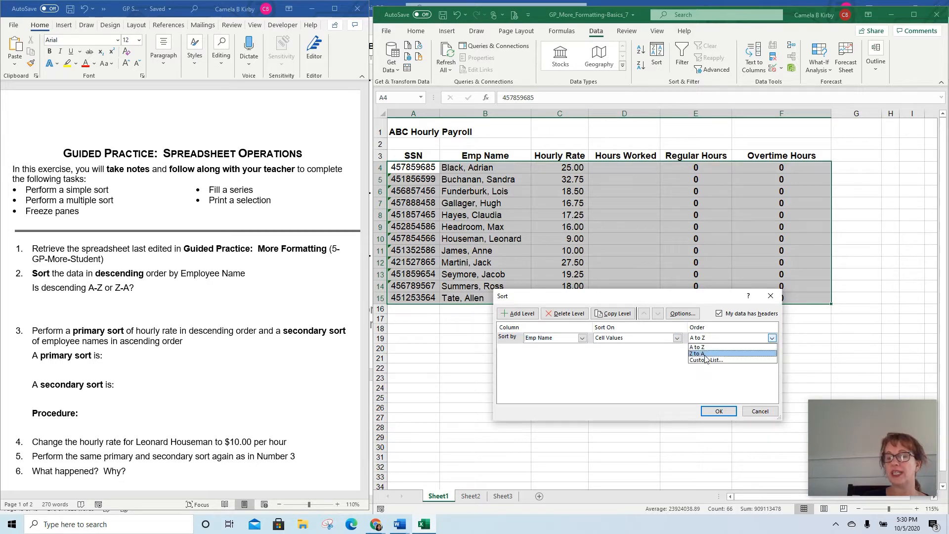
click(706, 354)
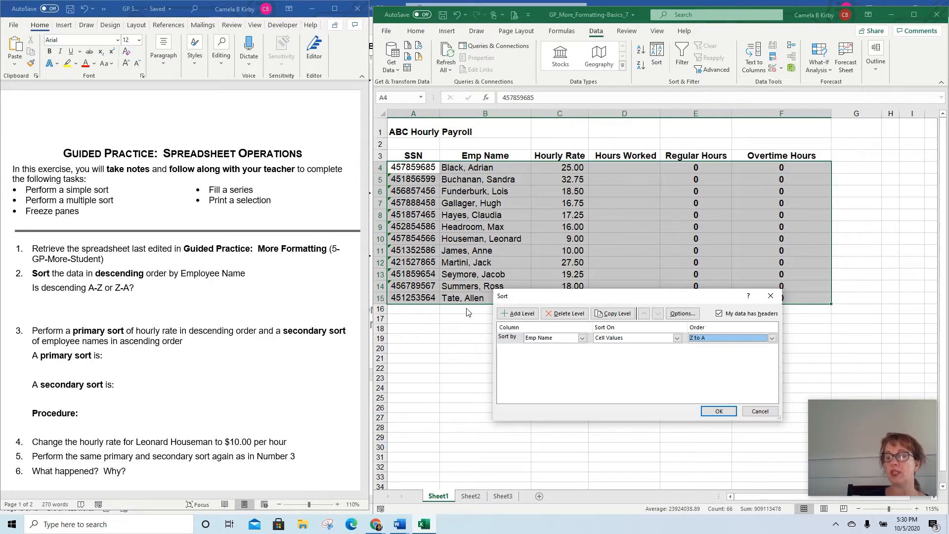
click(718, 410)
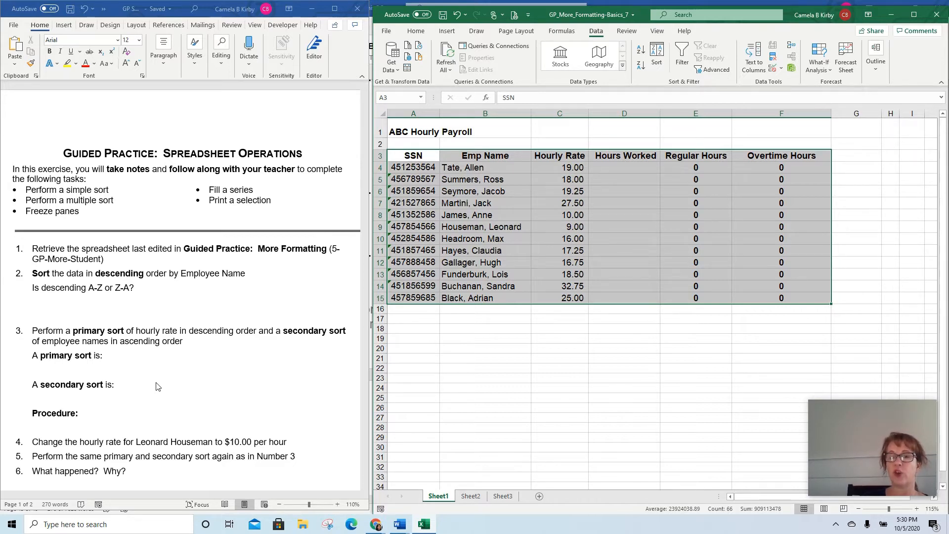
- Sort the table in A3:F15 by Hourly Rate from Largest to Smallest, with a second level by Emp Name A to Z
click(546, 112)
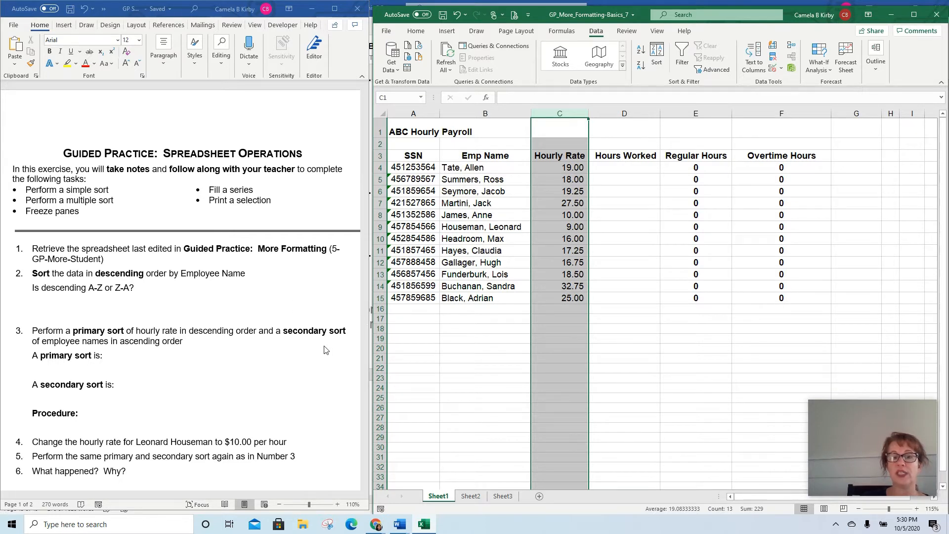
click(471, 112)
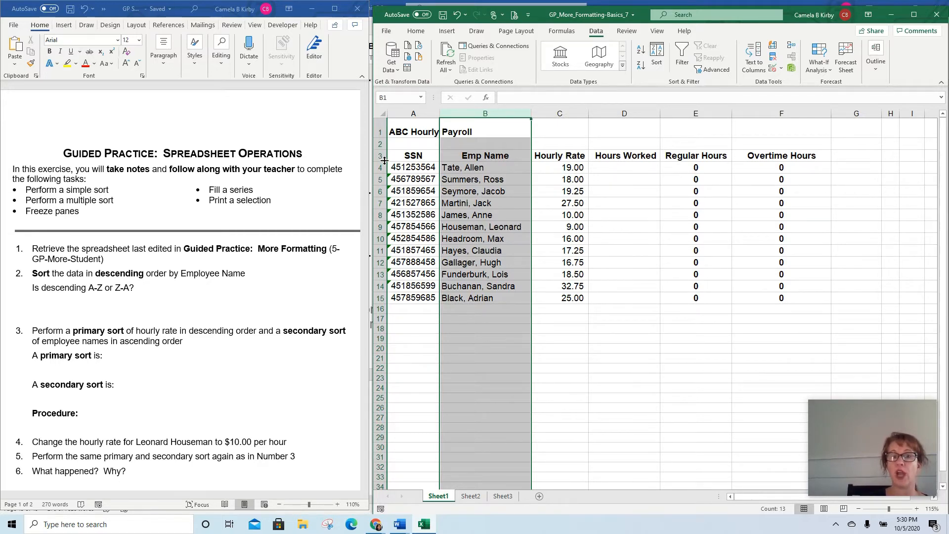
drag(405, 156, 778, 297)
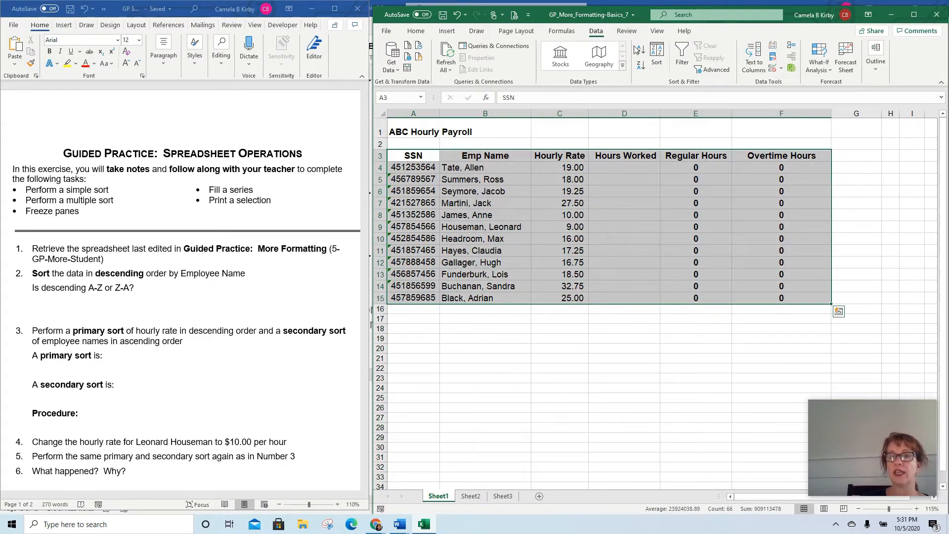
click(658, 54)
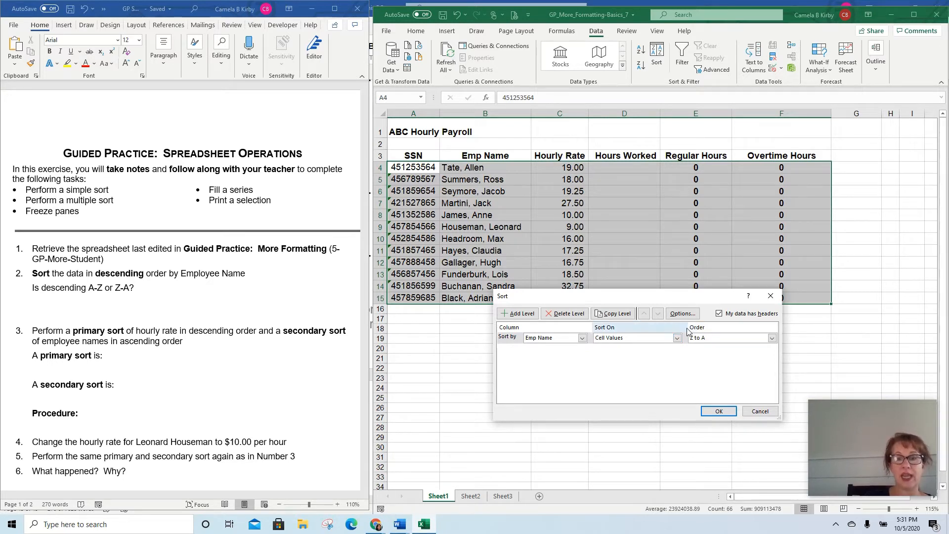
click(583, 338)
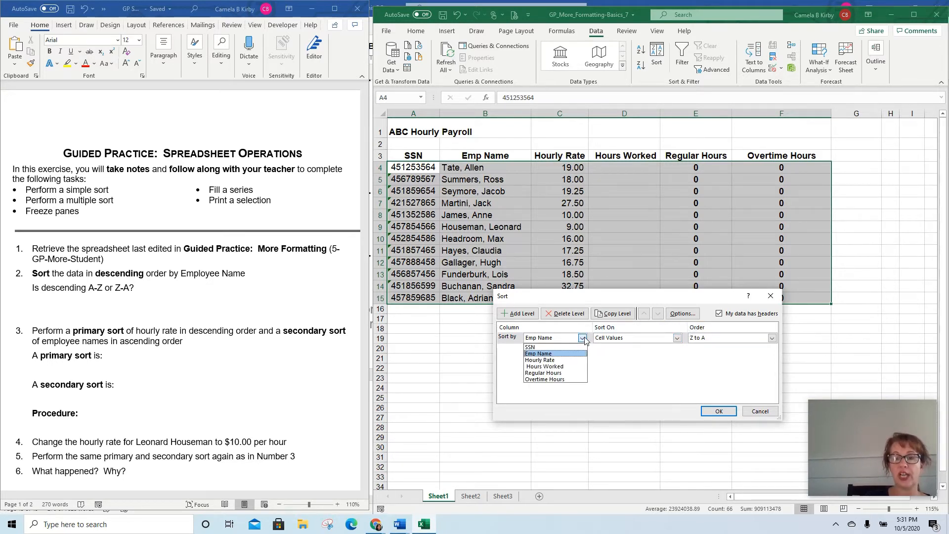
click(565, 361)
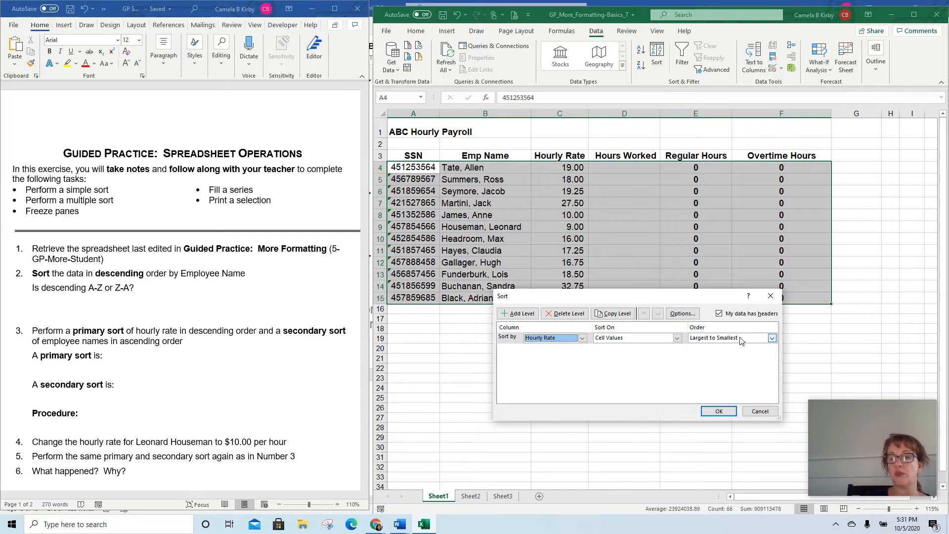
click(512, 315)
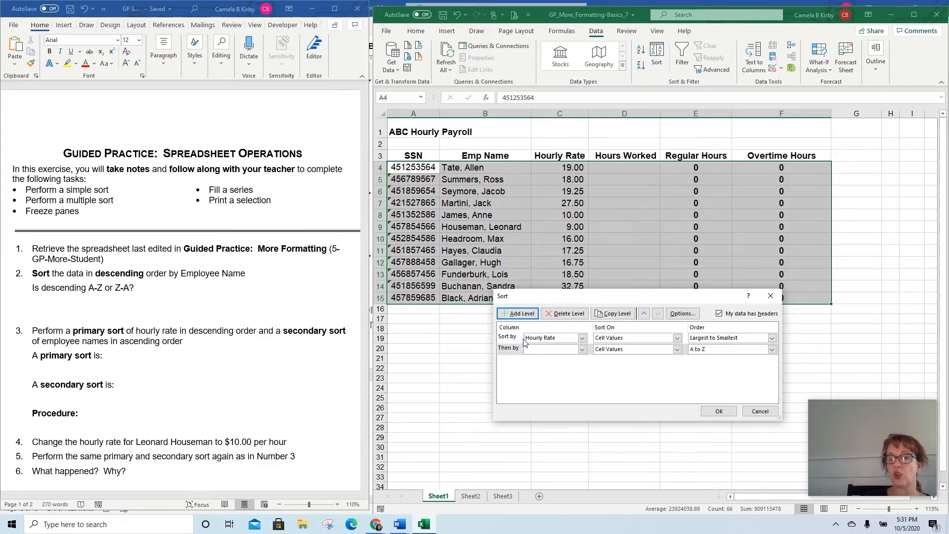
click(558, 349)
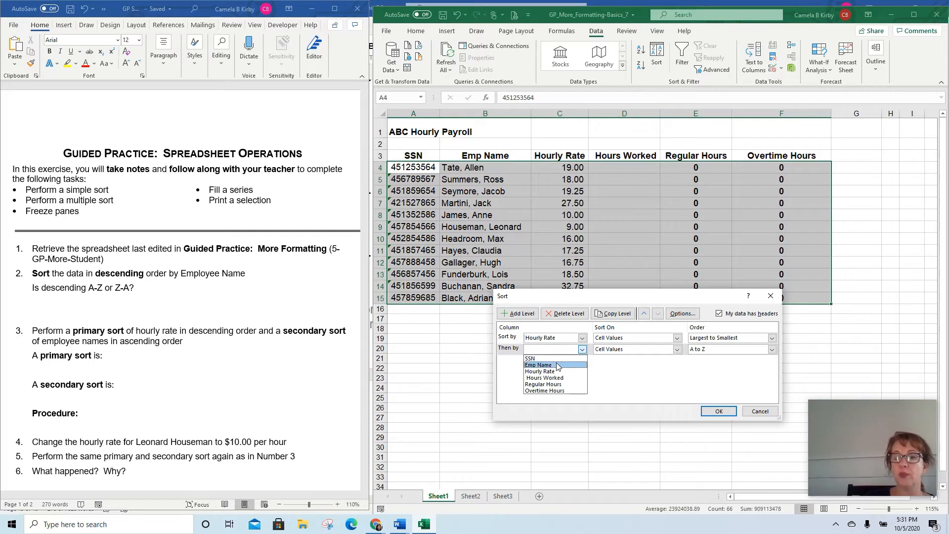
click(559, 366)
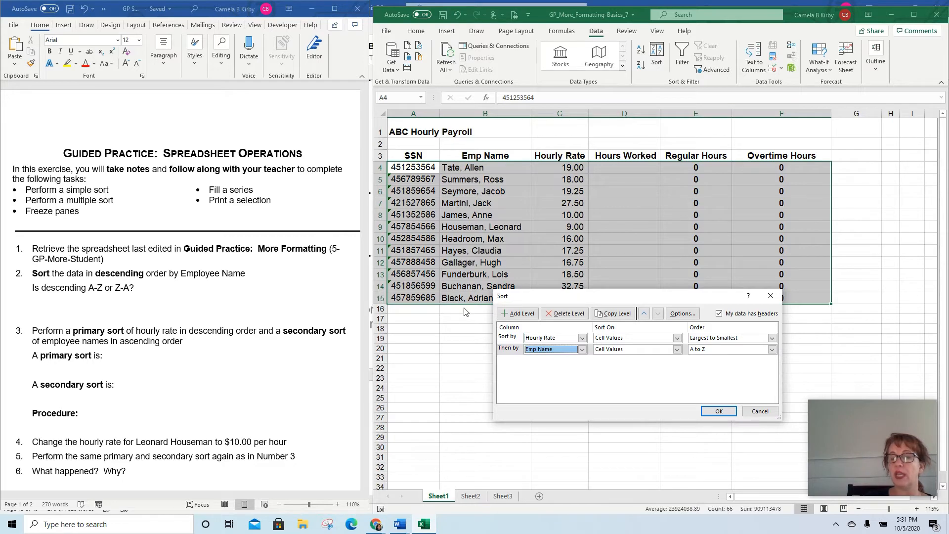
click(713, 416)
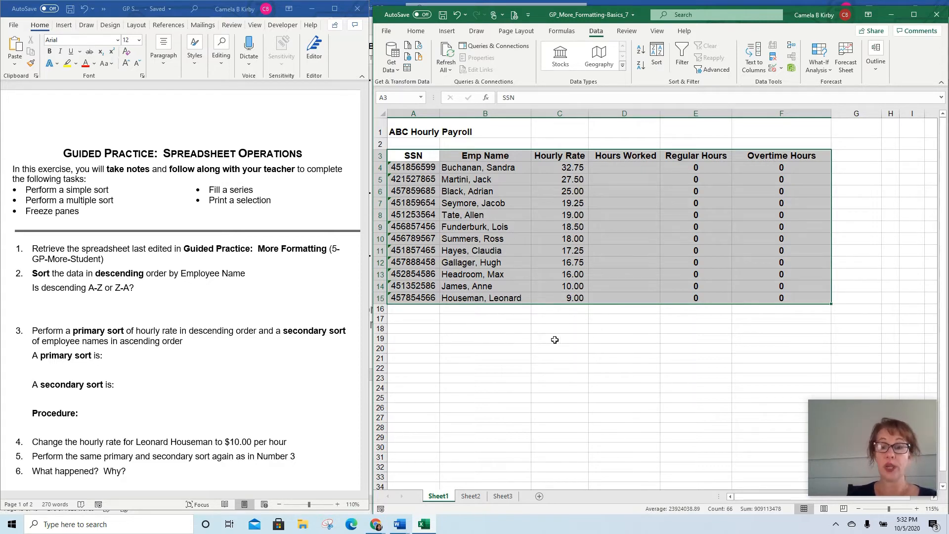
- Set the hourly rate in cell C15, for the last employee in the table, to 10
click(570, 297)
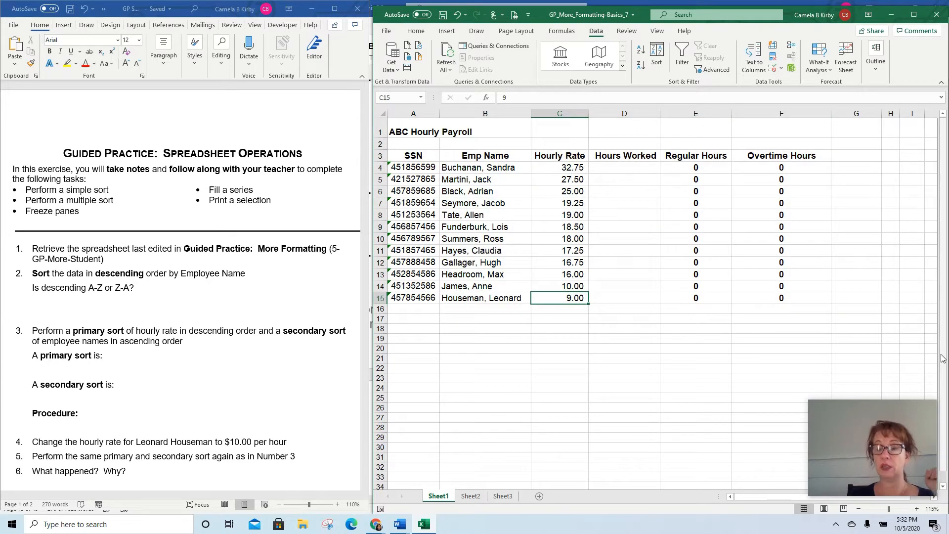
text(10)
key(Return)
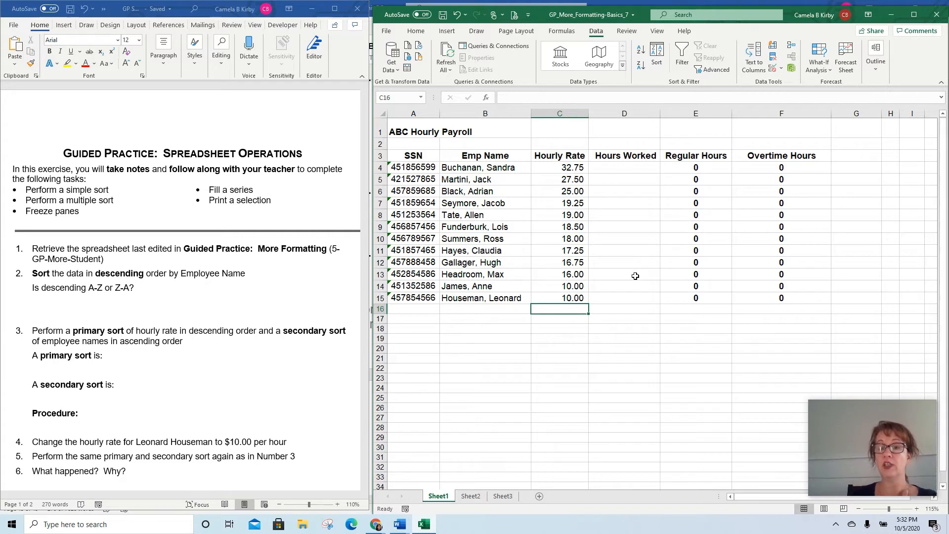
- Reapply the two-level sort to A3:F15, by Hourly Rate Largest to Smallest and Emp Name A to Z
click(482, 289)
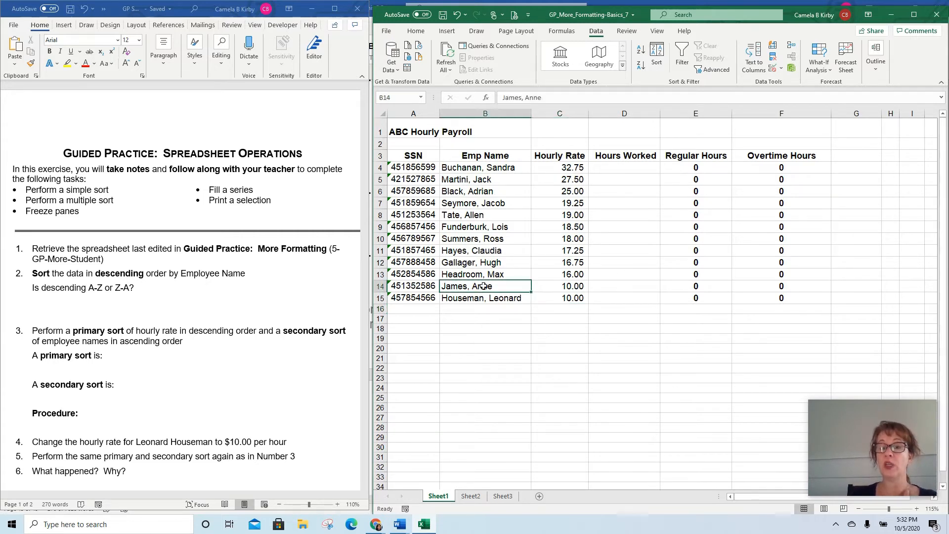
drag(482, 289, 566, 305)
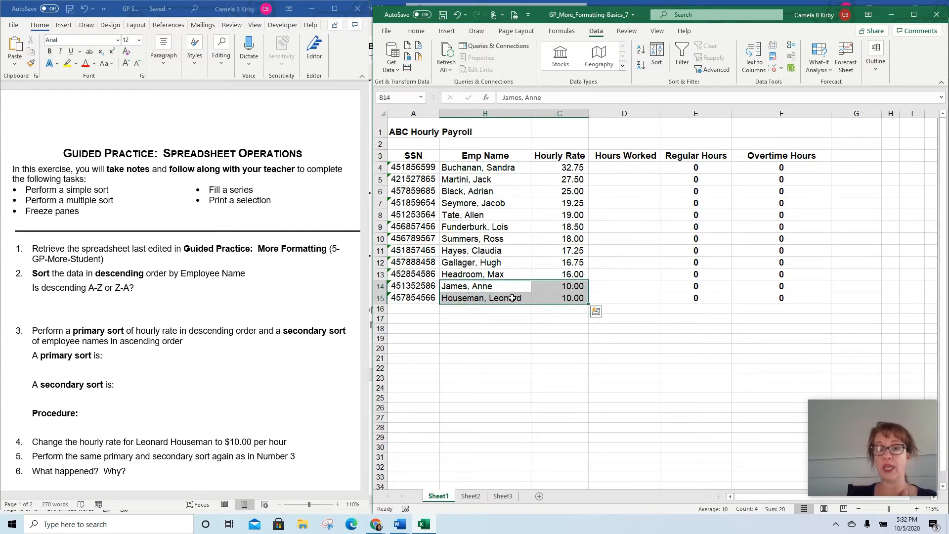
click(478, 286)
click(475, 300)
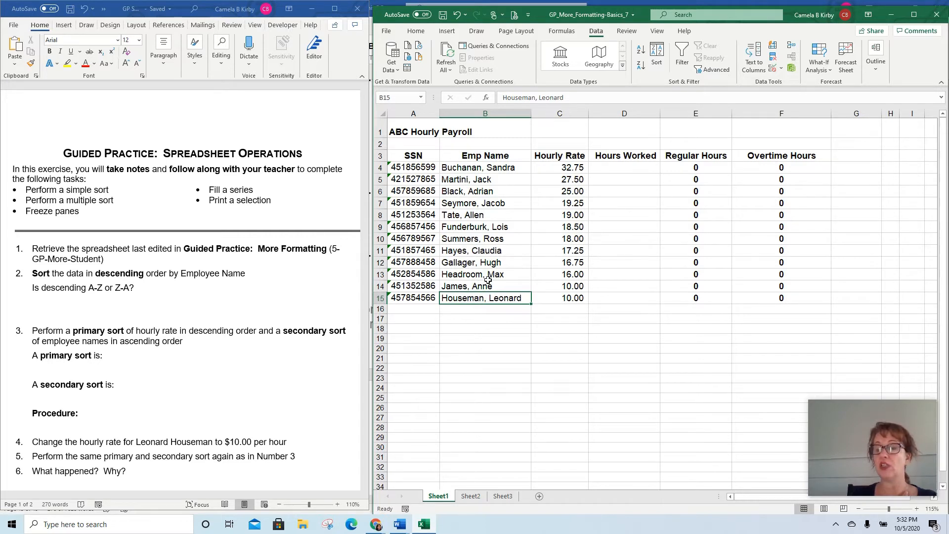
drag(416, 157, 755, 298)
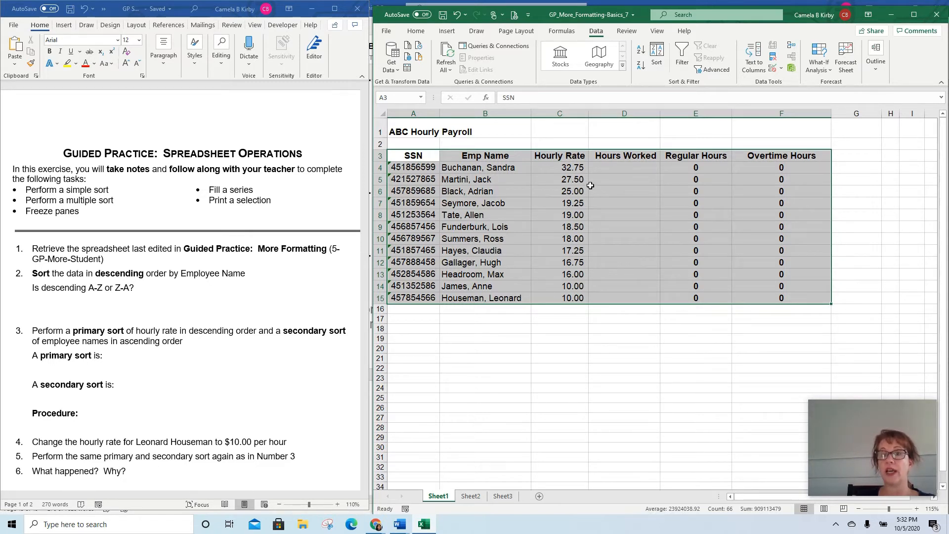
click(656, 56)
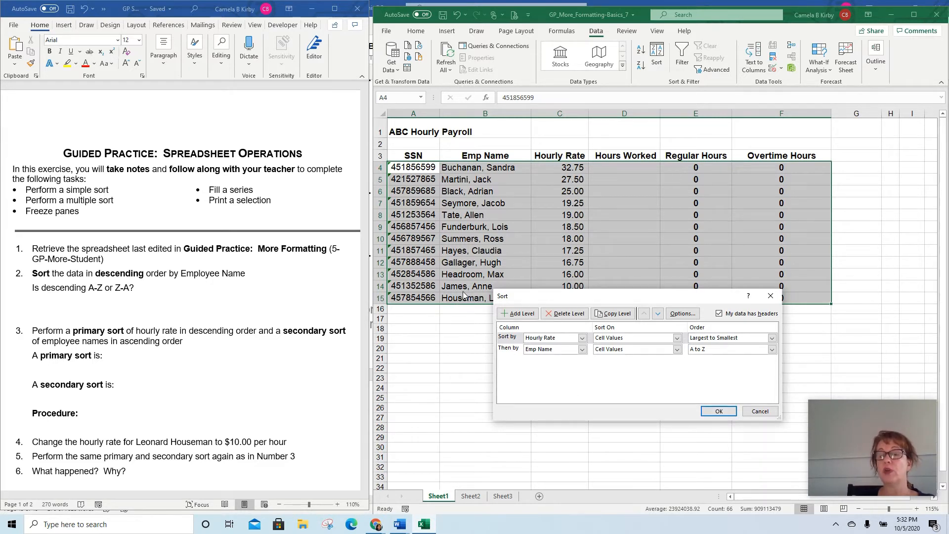
click(719, 411)
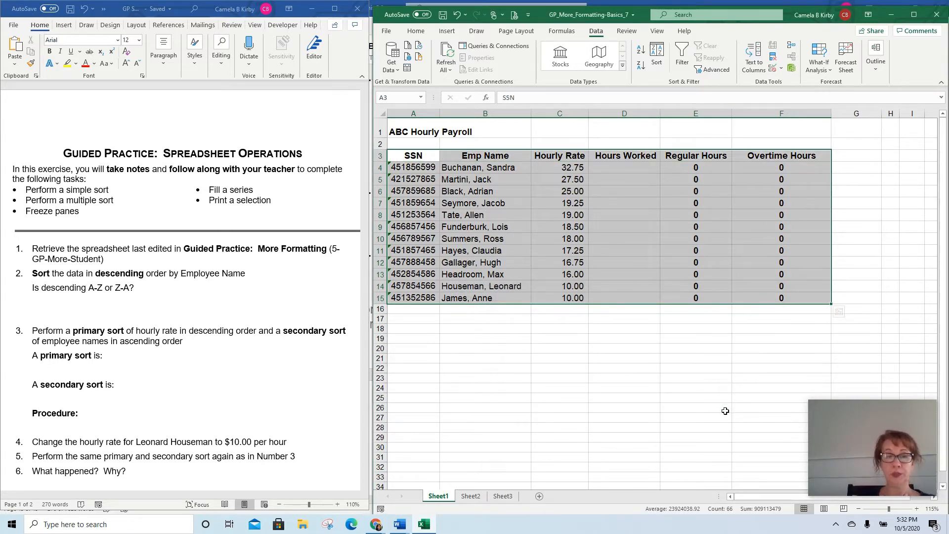
- Freeze panes at cell A4 so the title and column headings in rows 1 to 3 stay in place
scroll(250, 413, down, 4)
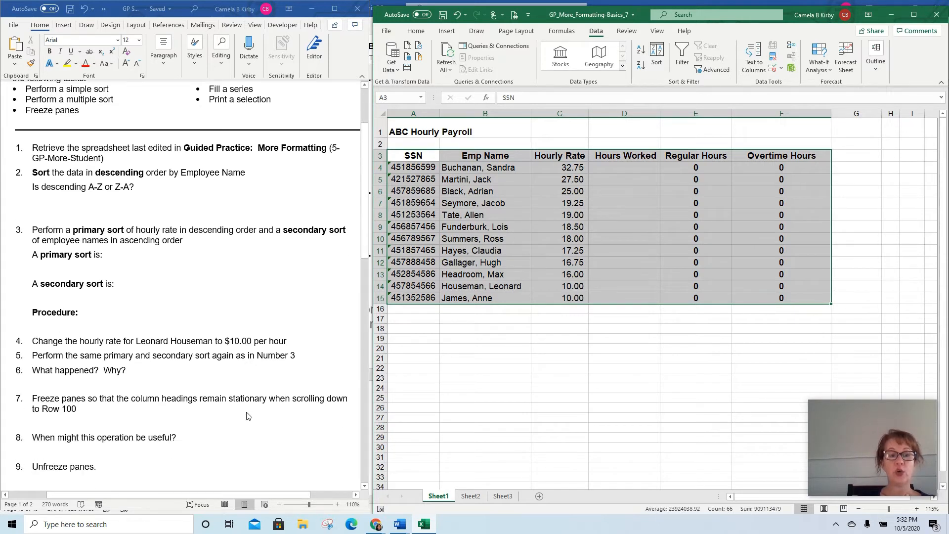
scroll(248, 416, down, 2)
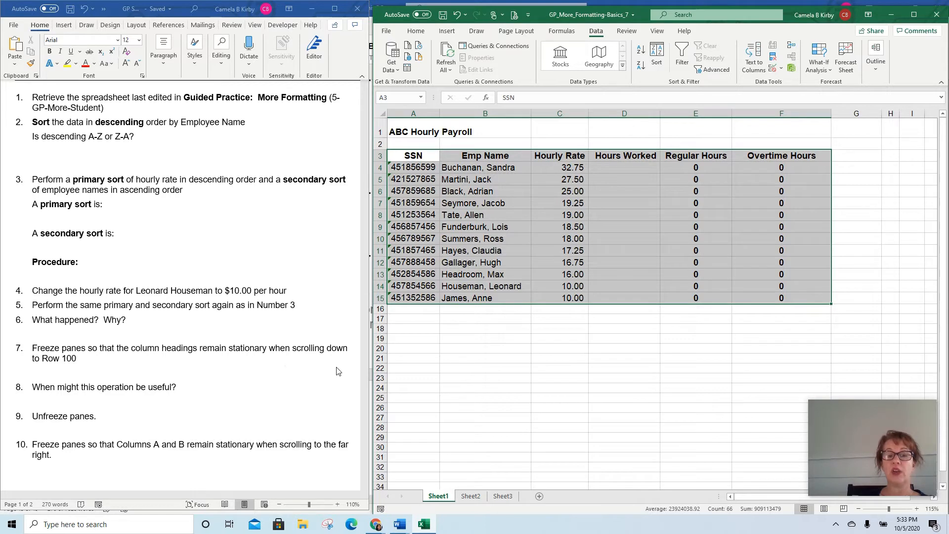
click(425, 169)
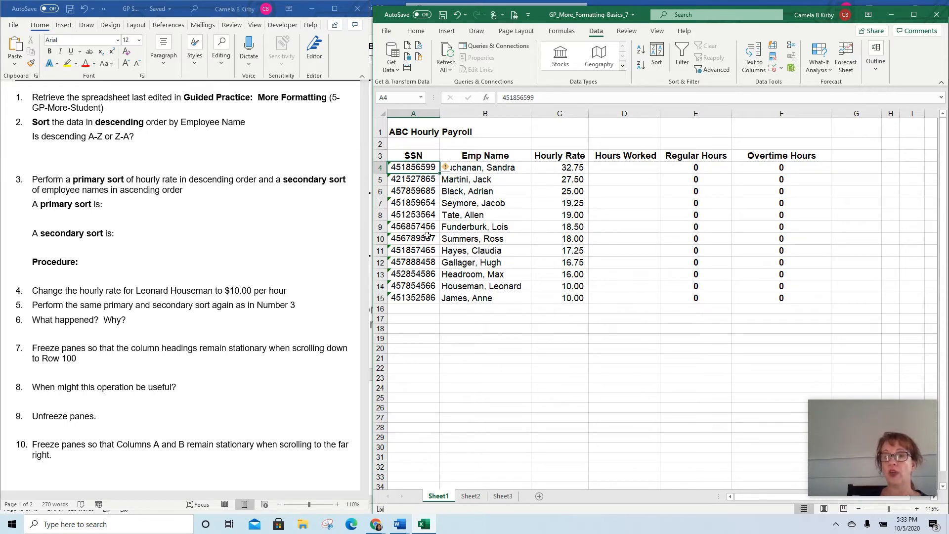
scroll(430, 257, down, 5)
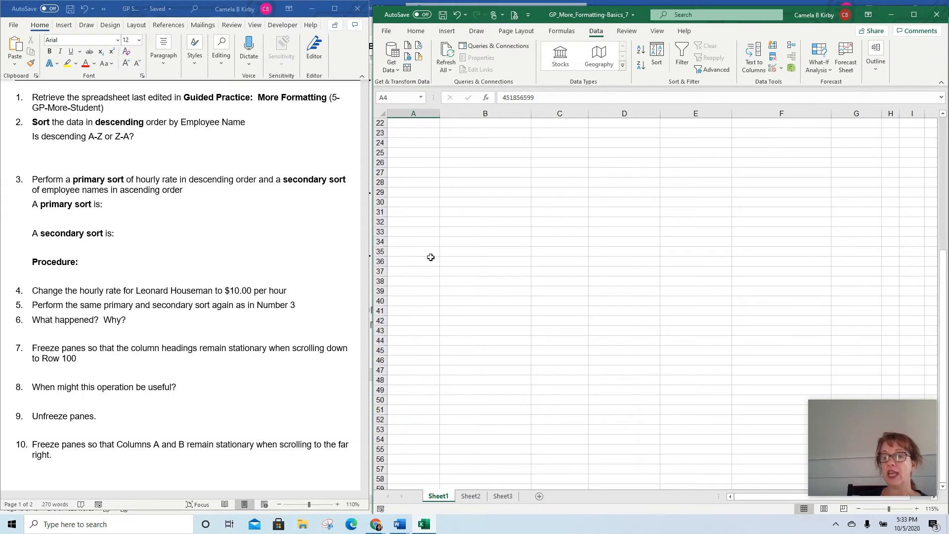
scroll(431, 258, down, 2)
scroll(430, 257, up, 7)
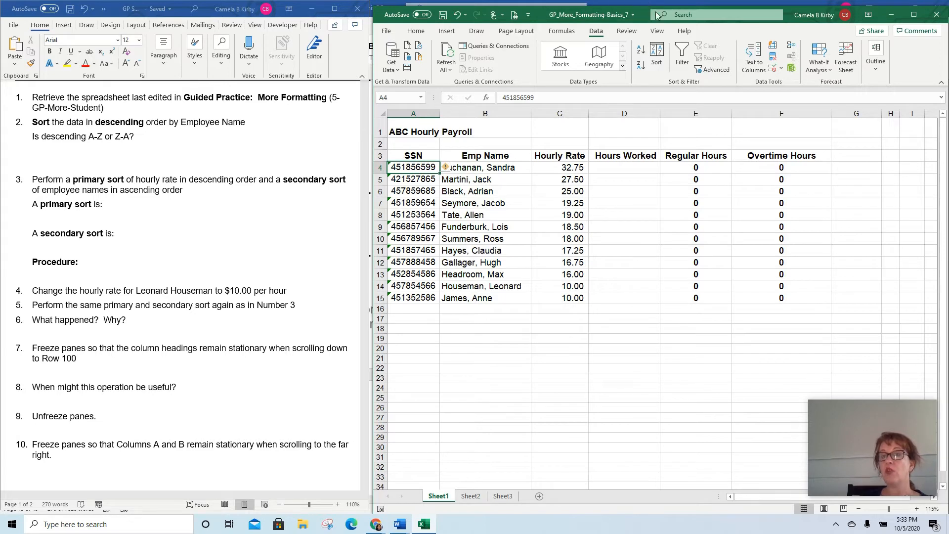
click(661, 31)
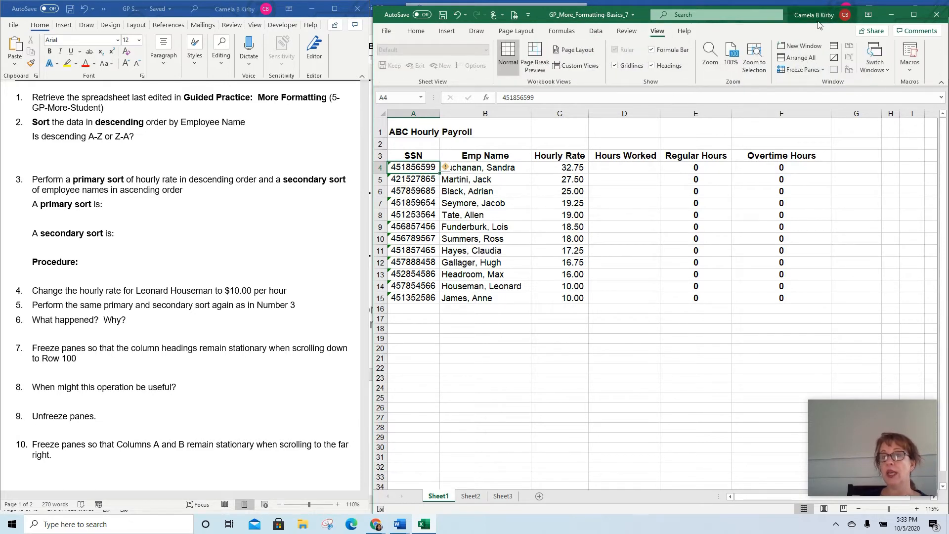
click(823, 70)
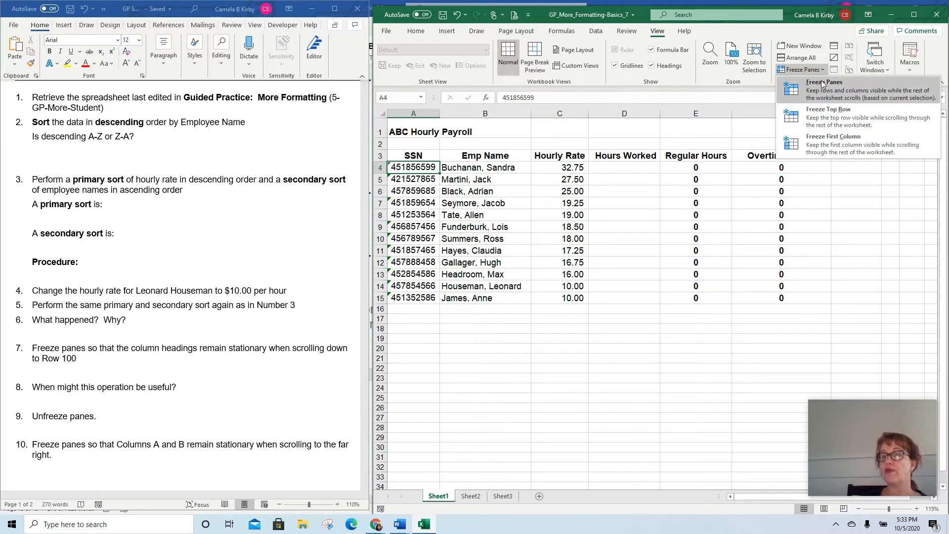
click(844, 88)
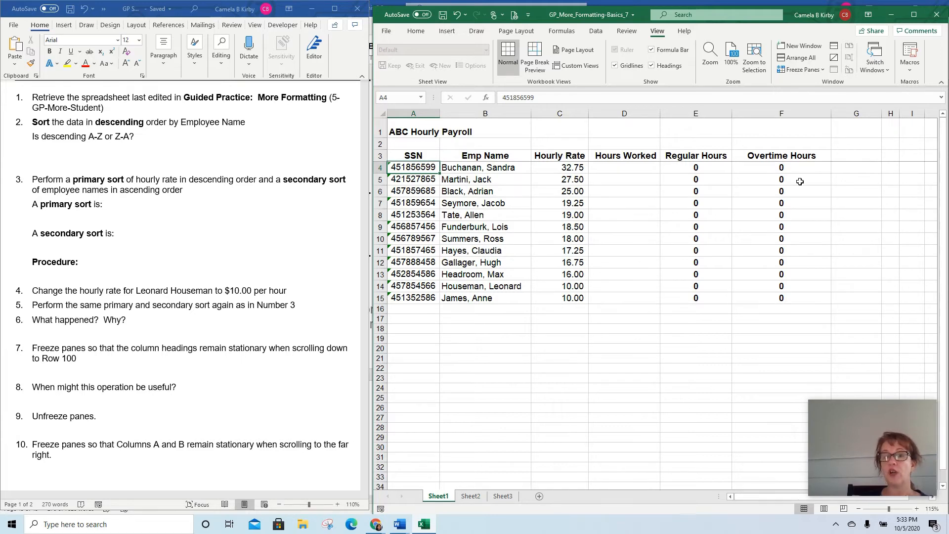
scroll(451, 252, down, 4)
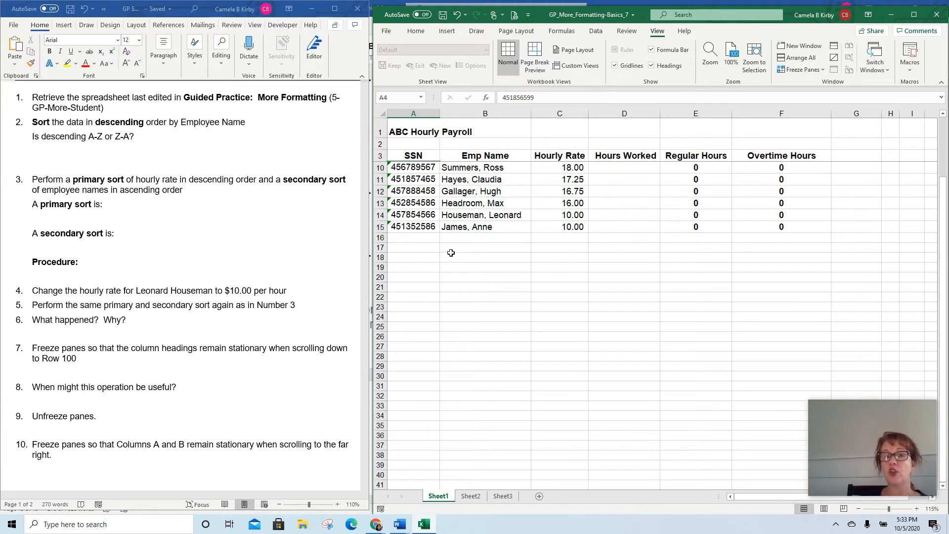
scroll(451, 253, down, 4)
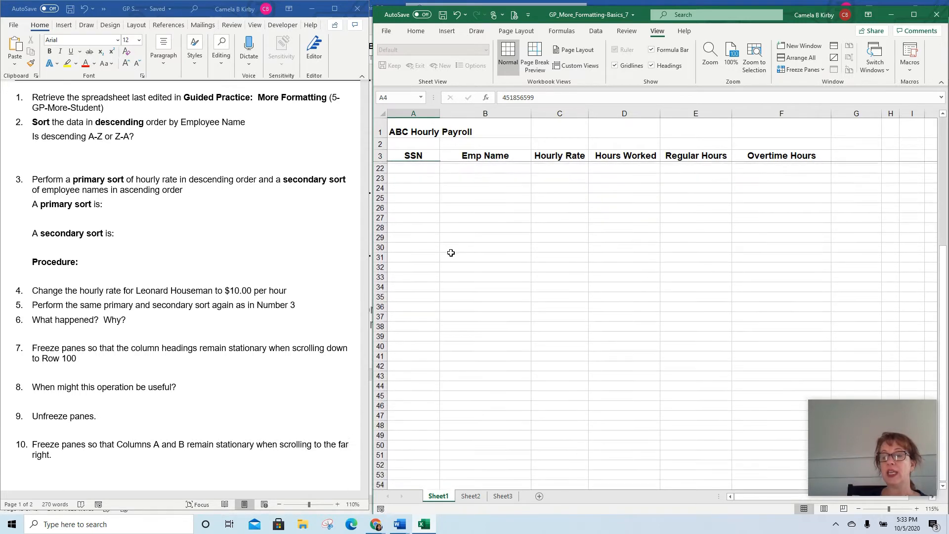
- Unfreeze the panes so the title and column heading rows scroll with the rest of the sheet
scroll(451, 253, down, 9)
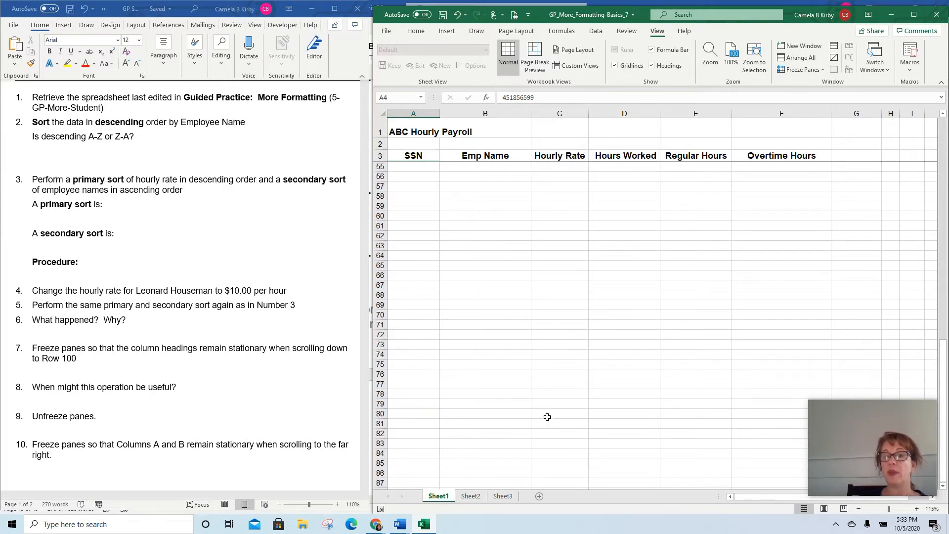
scroll(499, 327, up, 17)
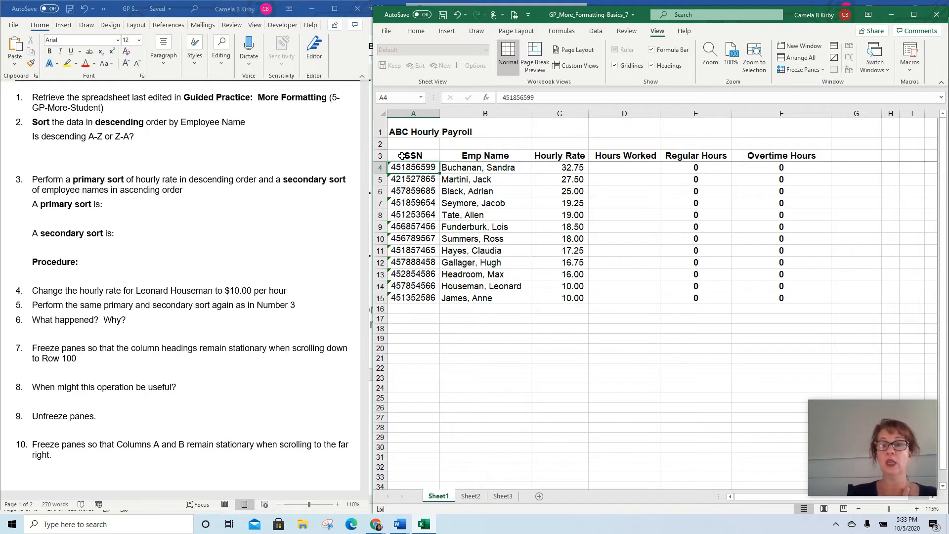
click(823, 71)
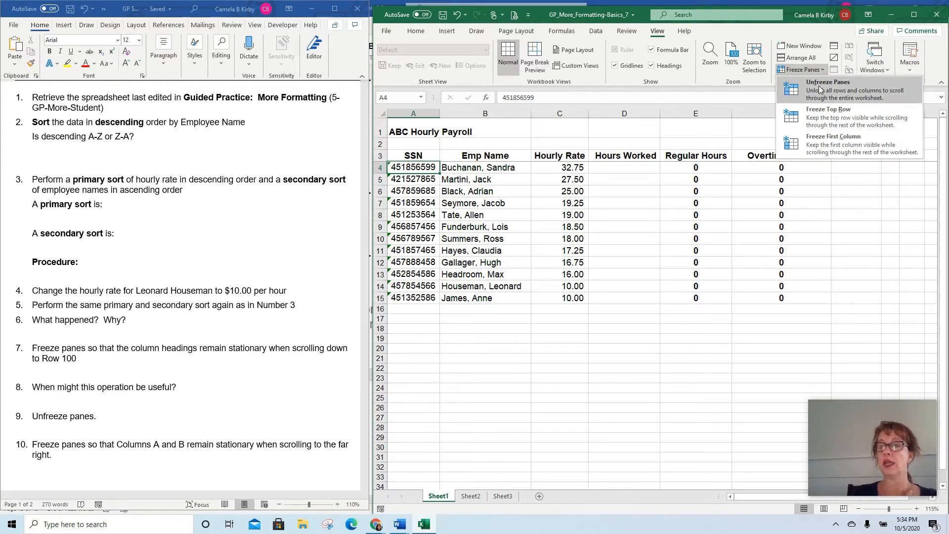
click(820, 89)
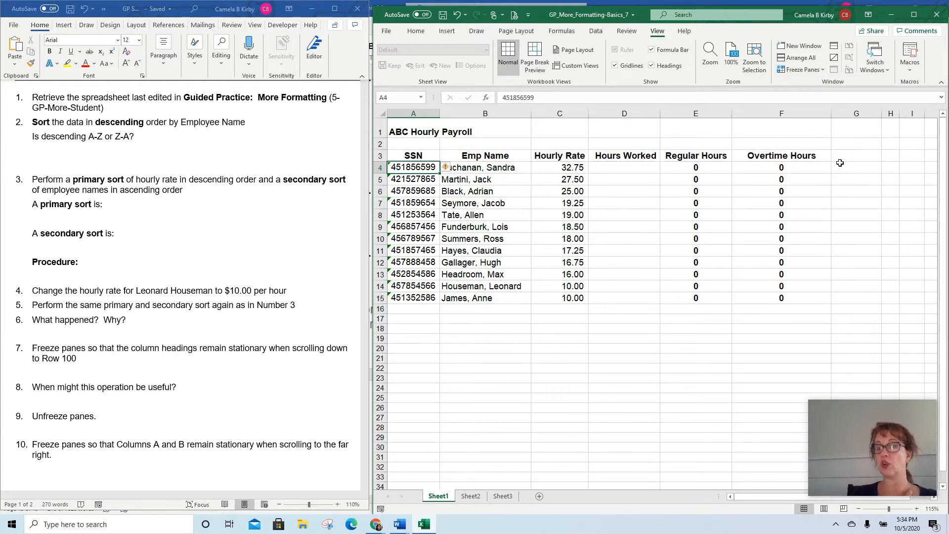
scroll(599, 220, down, 7)
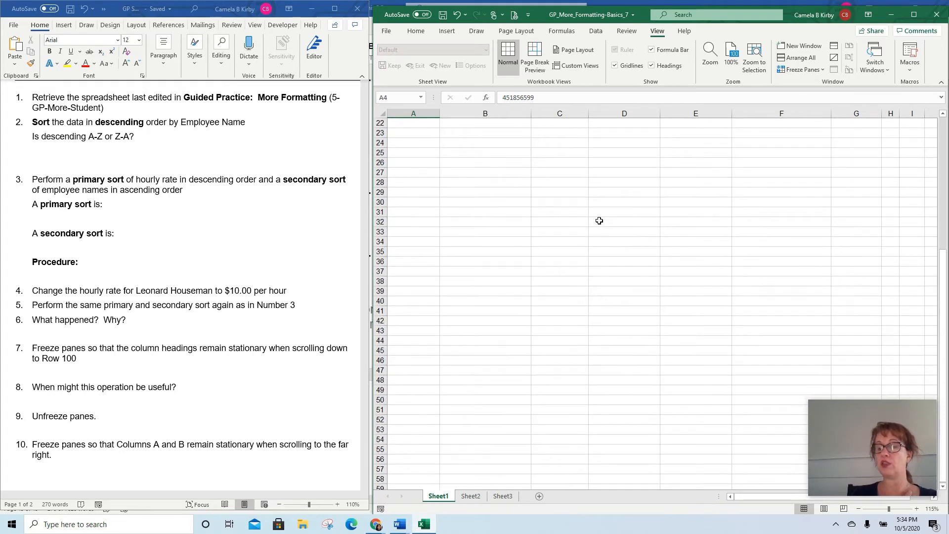
scroll(599, 221, up, 7)
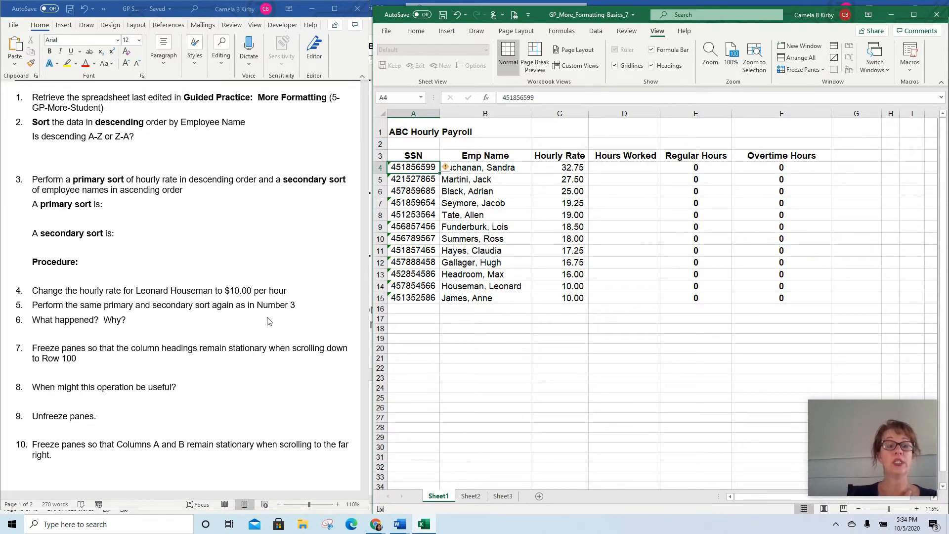
- Freeze panes at cell C1 so that columns A and B stay in place when scrolling sideways
scroll(242, 331, down, 2)
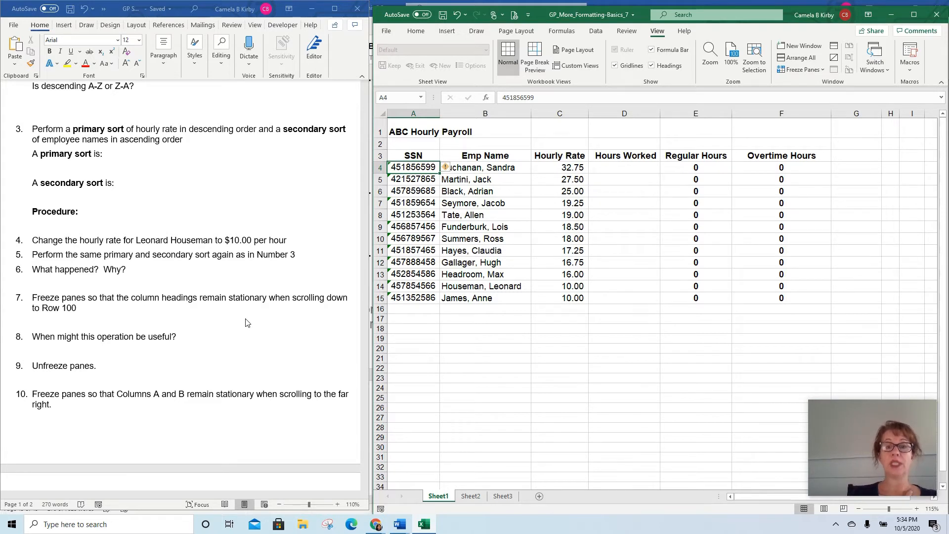
click(549, 157)
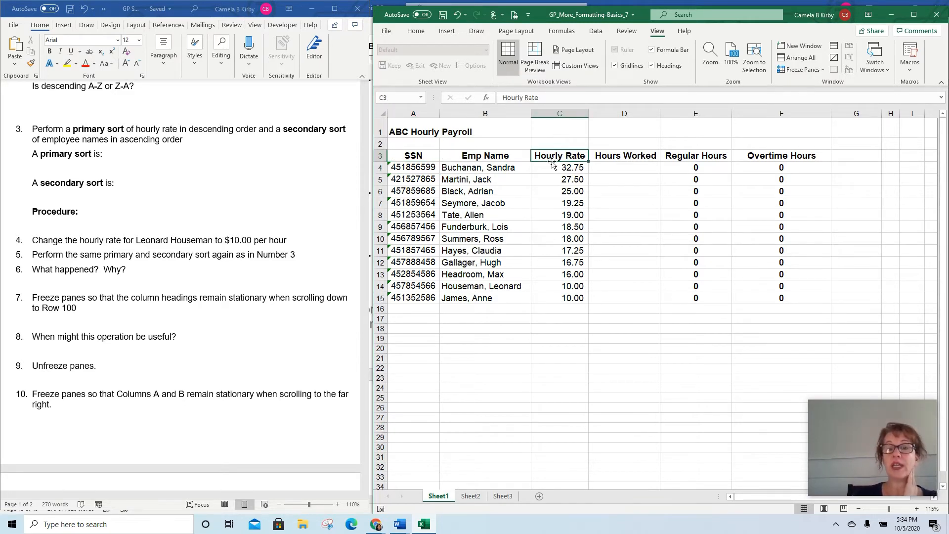
click(560, 137)
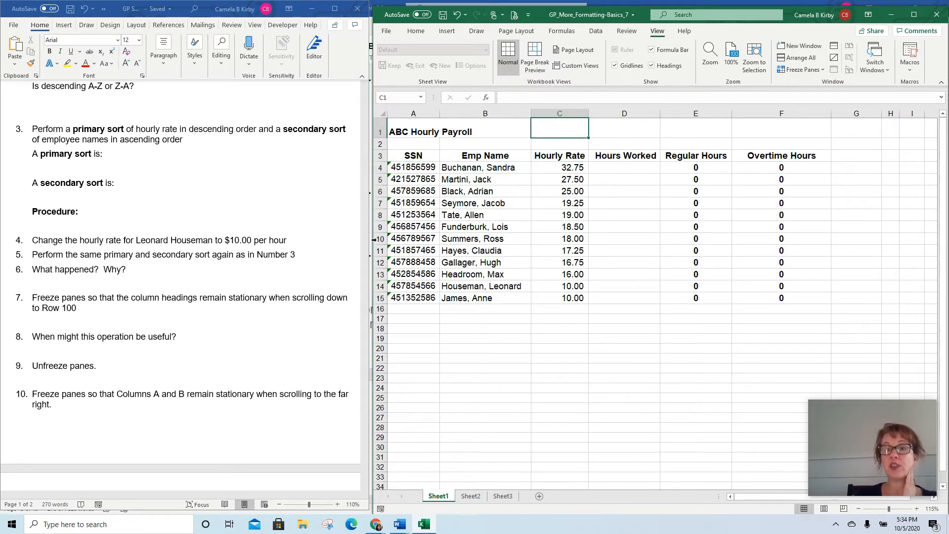
click(561, 153)
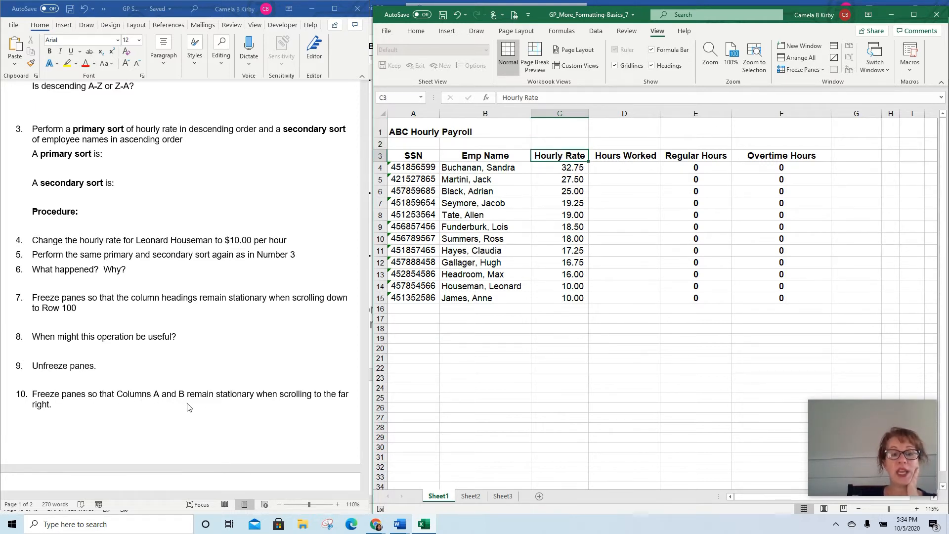
click(545, 135)
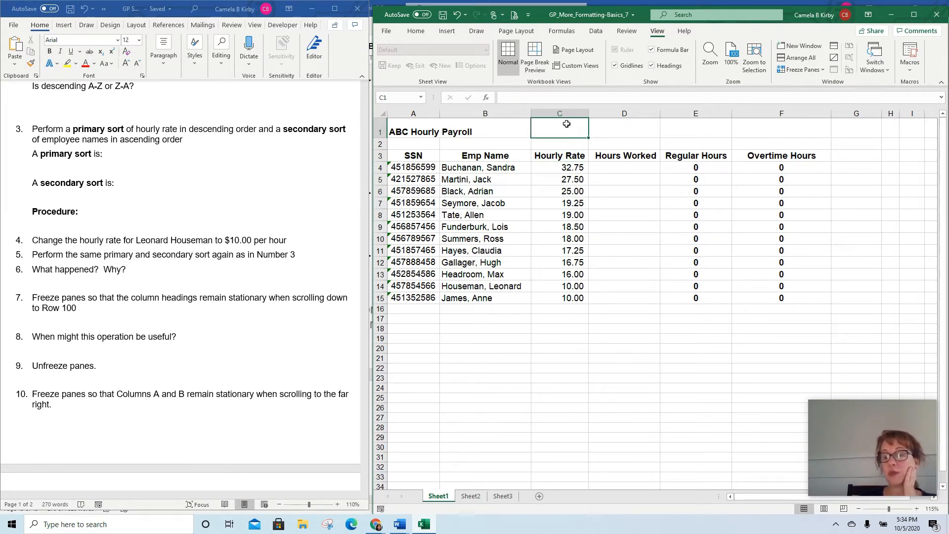
click(824, 69)
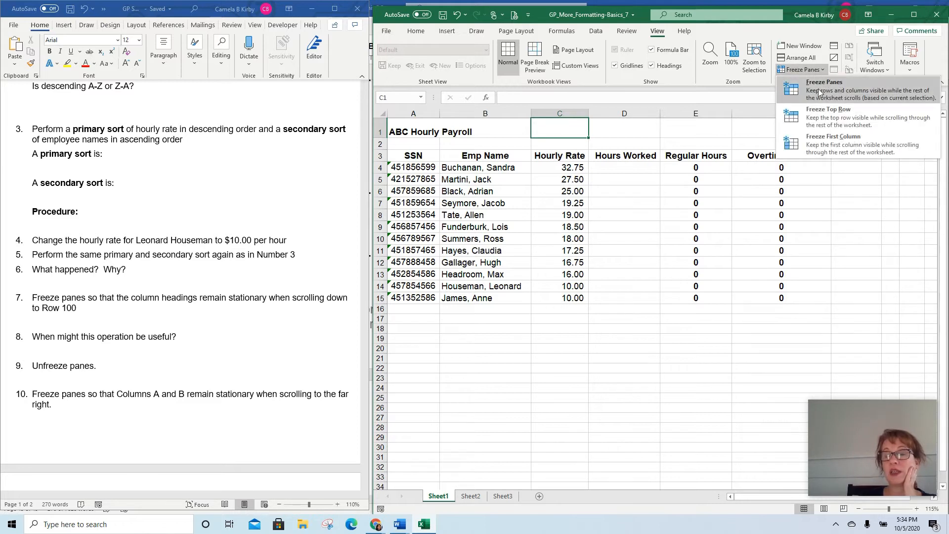
click(824, 82)
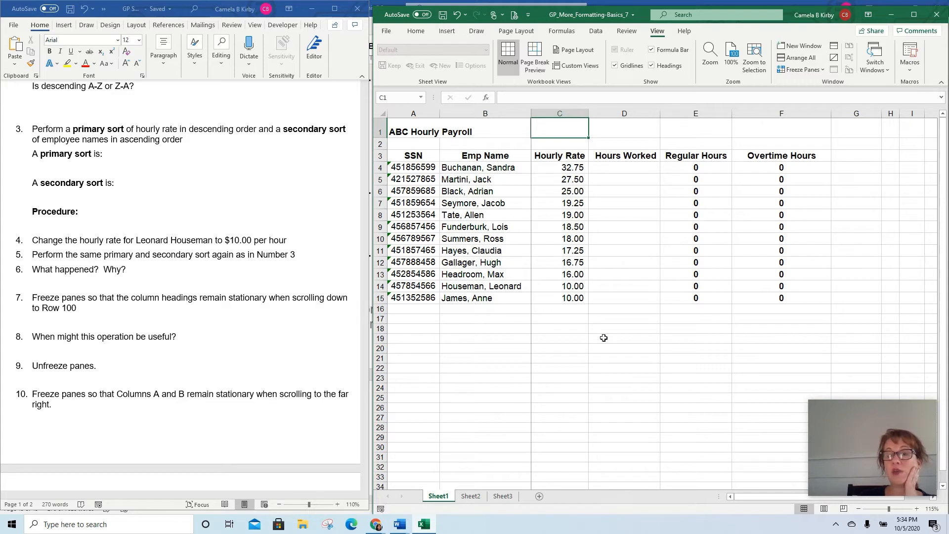
- Move across the sheet to column T and back to column A to check that the SSN and Emp Name columns stay stationary
key(Right)
key(Right)
key(Right)
key(Right)
key(Right)
key(Right)
key(Right)
key(Right)
key(Right)
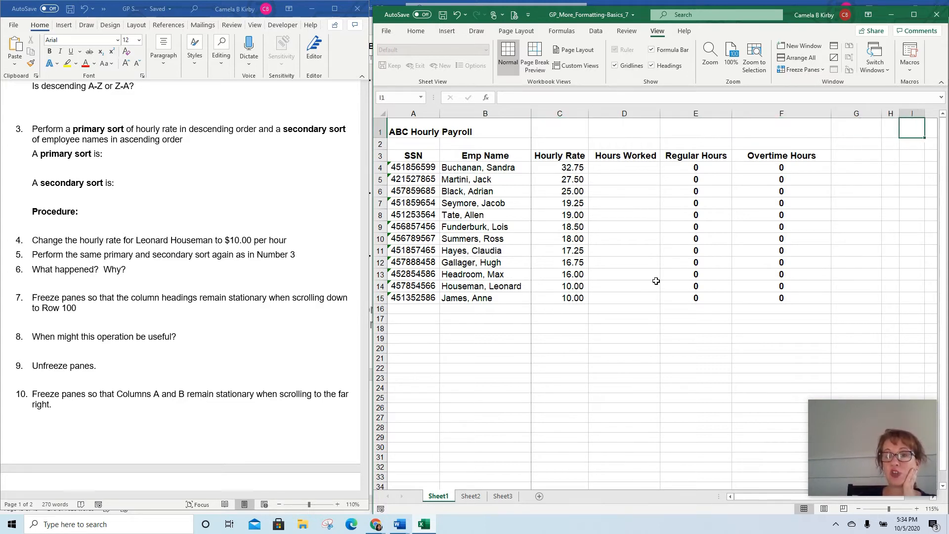
key(Right)
key(Right)
key(Right)
key(Right)
key(Right)
key(Right)
key(Right)
key(Right)
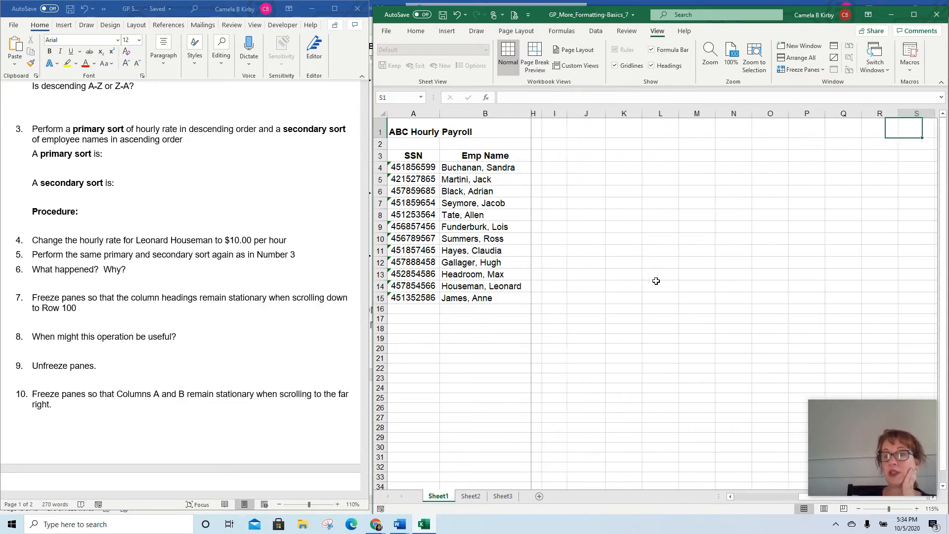
key(Right)
key(Down)
key(Left)
key(Left)
key(Left)
key(Left)
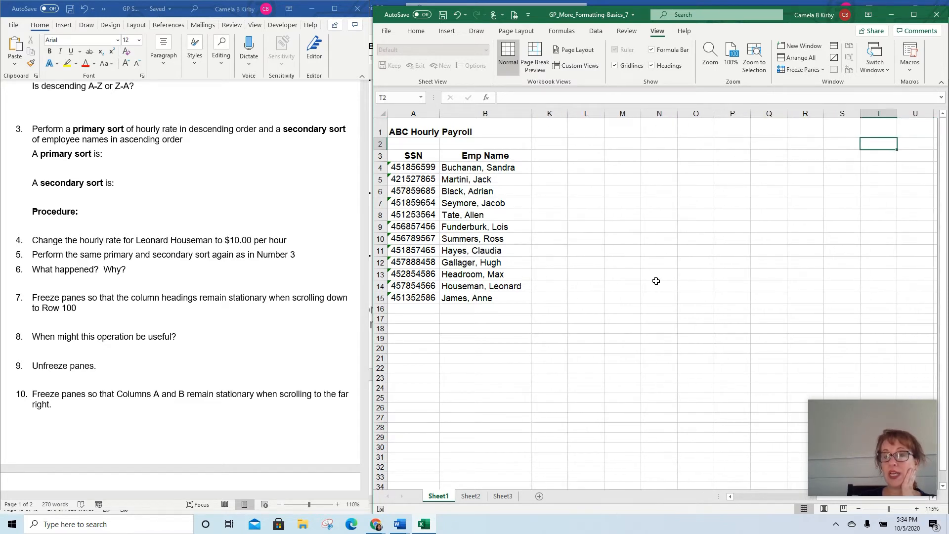
key(Left)
key(Left)
key(Left)
key(Left)
key(Left)
key(Left)
key(Left)
key(Left)
key(Left)
key(Left)
key(Left)
key(Left)
key(Left)
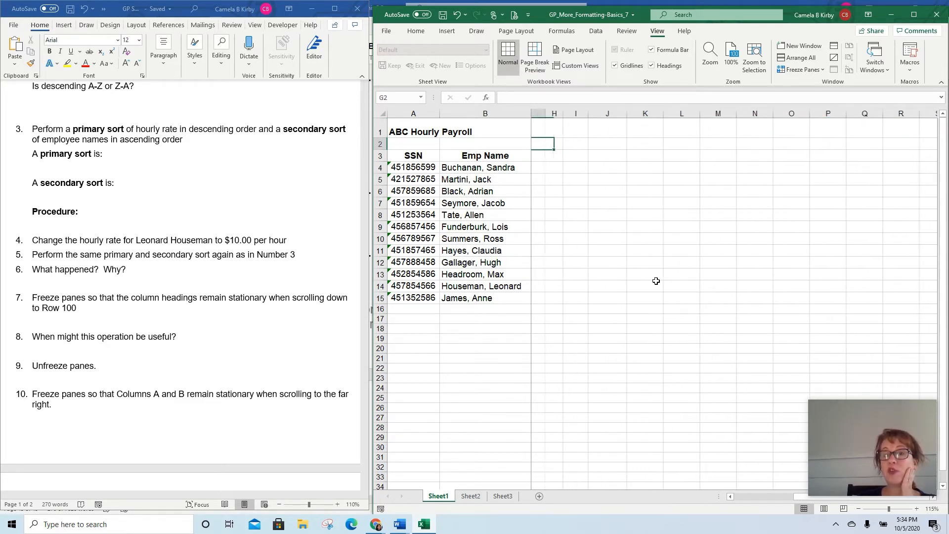
key(Left)
key(Left)
key(Left)
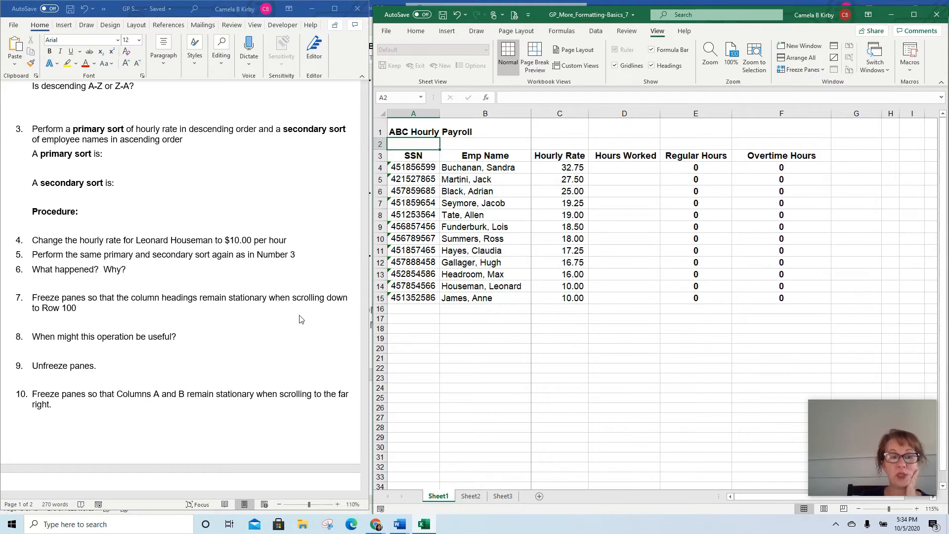
- Consult the remaining exercise instructions and unfreeze columns A and B
scroll(299, 319, down, 10)
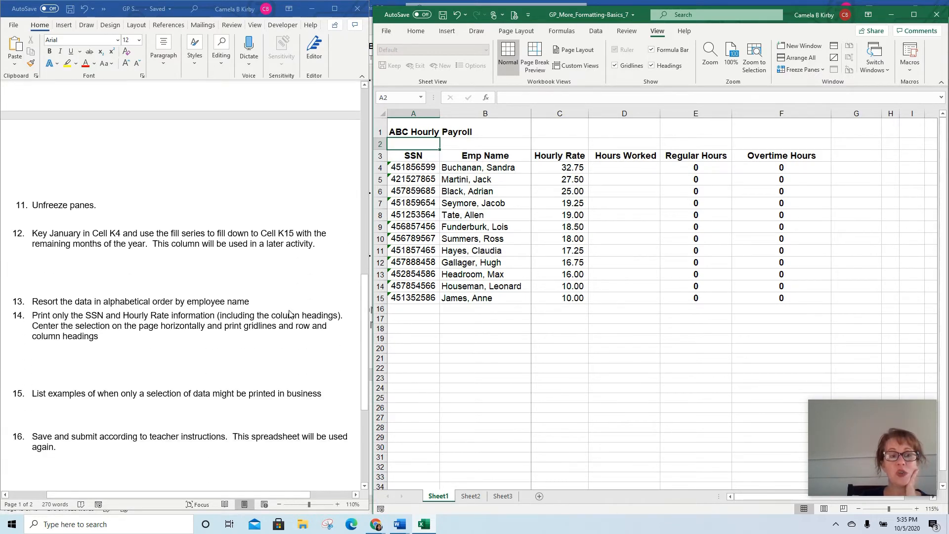
scroll(290, 314, down, 1)
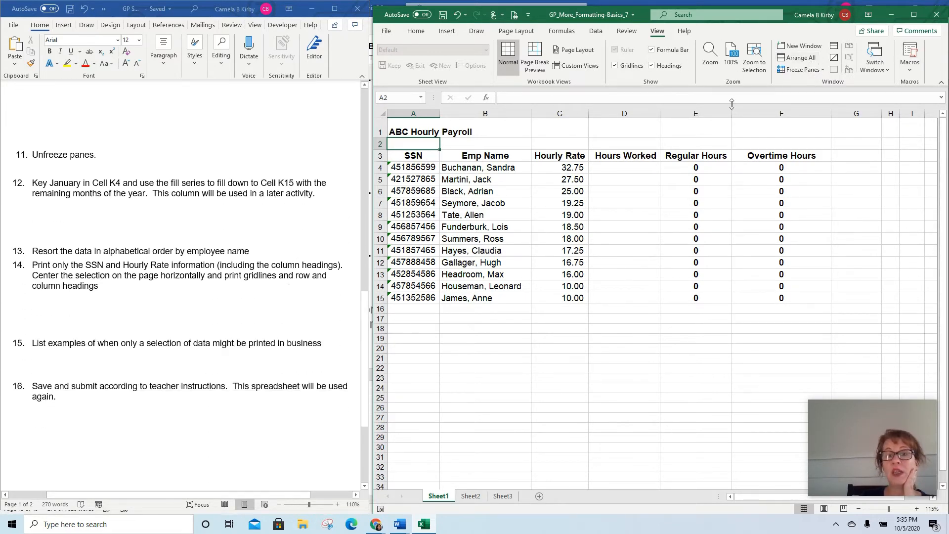
click(560, 130)
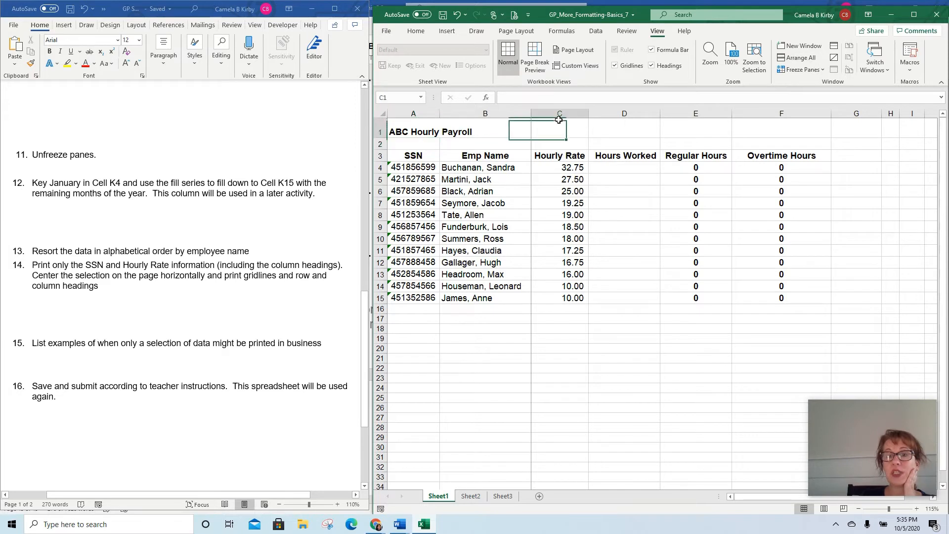
click(823, 72)
click(823, 83)
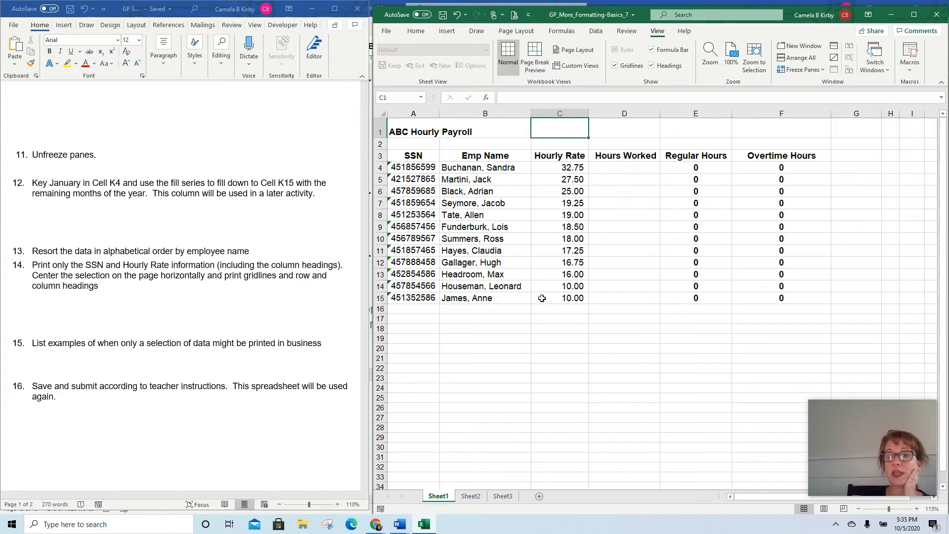
- Move along row 1 to column O and back to A1 to check how columns A and B scroll without frozen panes
key(Right)
key(Right)
key(Right)
key(Right)
key(Right)
key(Right)
key(Right)
key(Right)
key(Right)
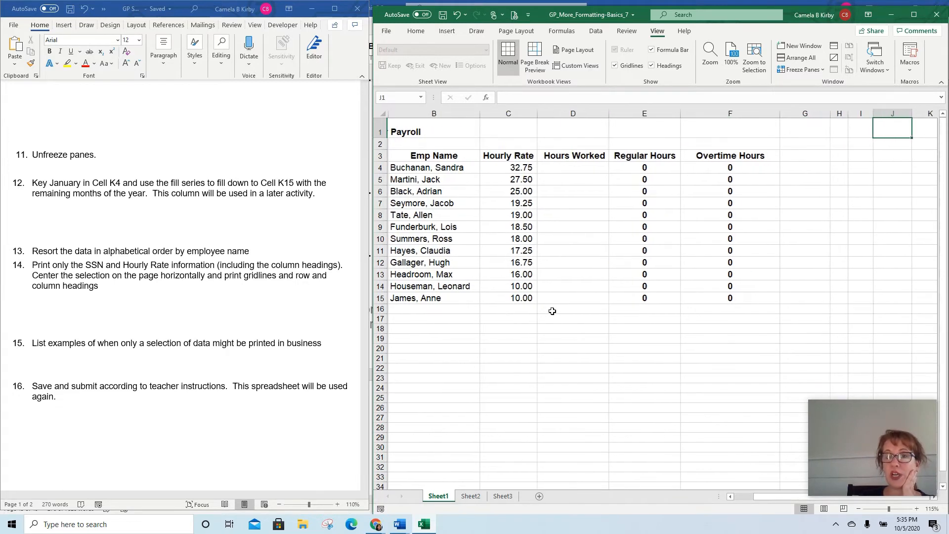
key(Right)
key(Right)
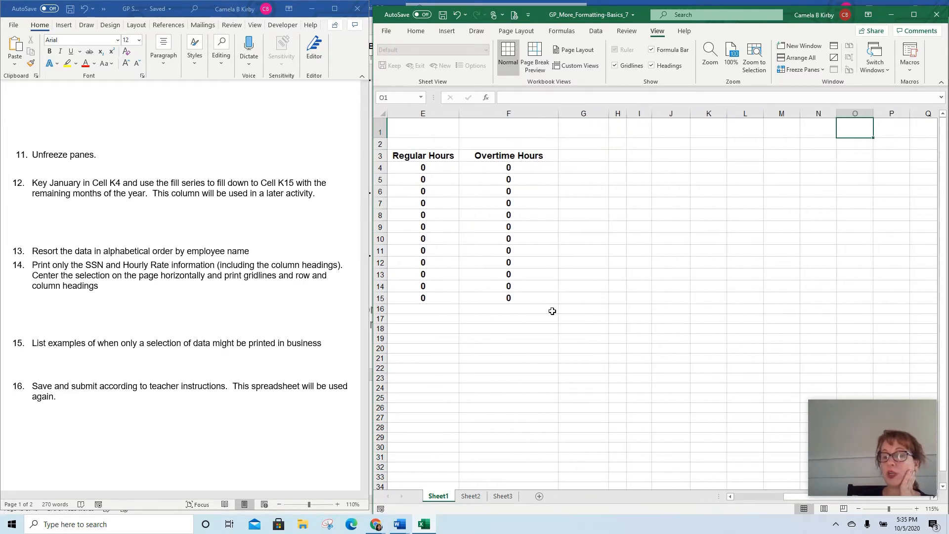
key(Left)
key(Left)
key(Left)
key(Left)
key(Left)
key(Left)
key(Left)
key(Left)
key(Left)
key(Left)
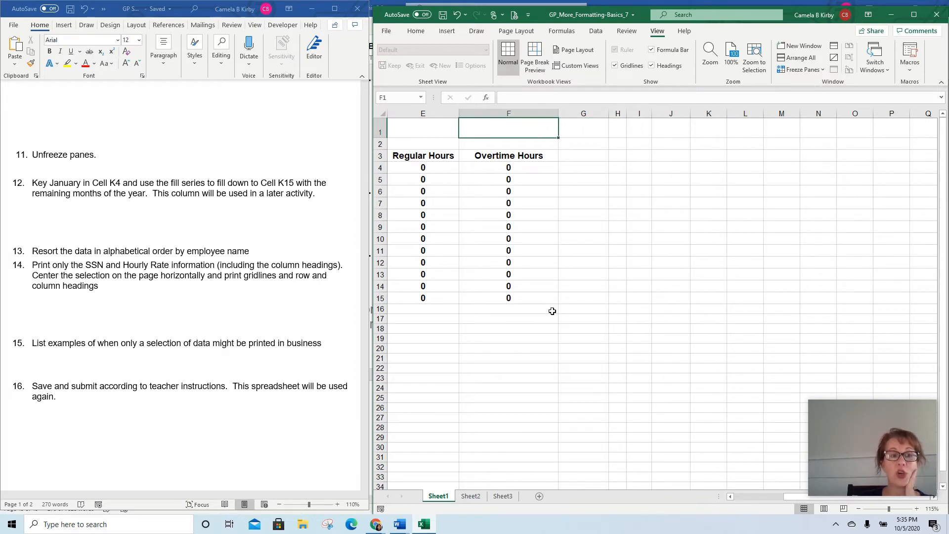
key(Left)
key(Left)
key(Left)
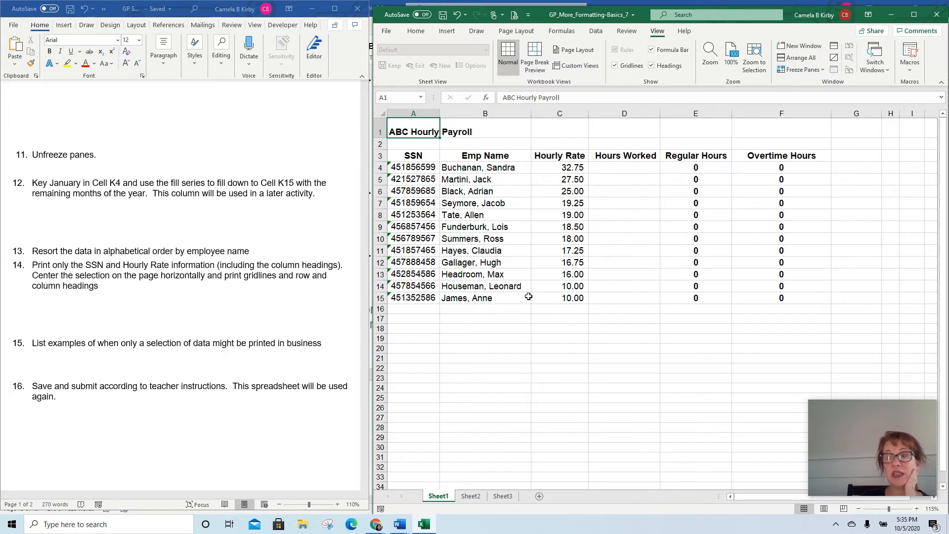
- Select cell K4, widen the workbook window toward the instructions document, and narrow column G
drag(790, 499, 851, 493)
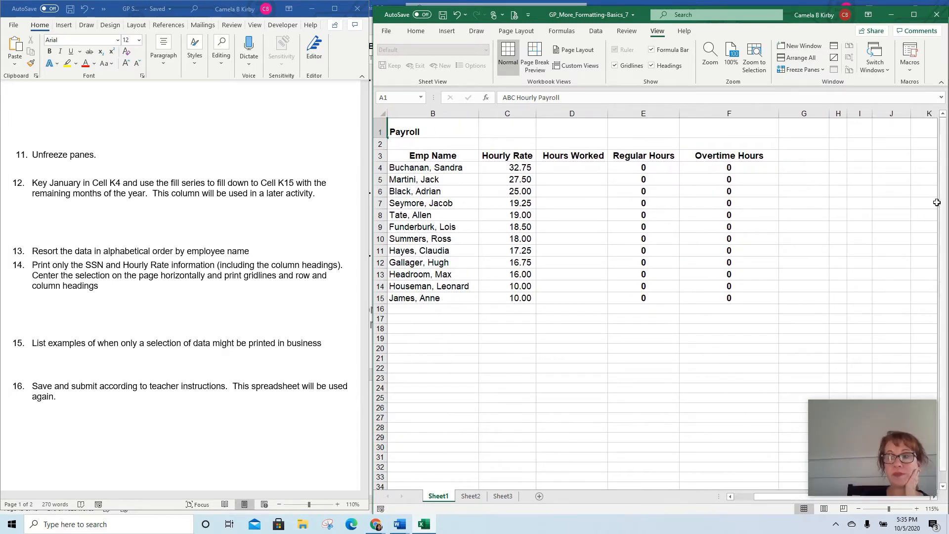
click(922, 167)
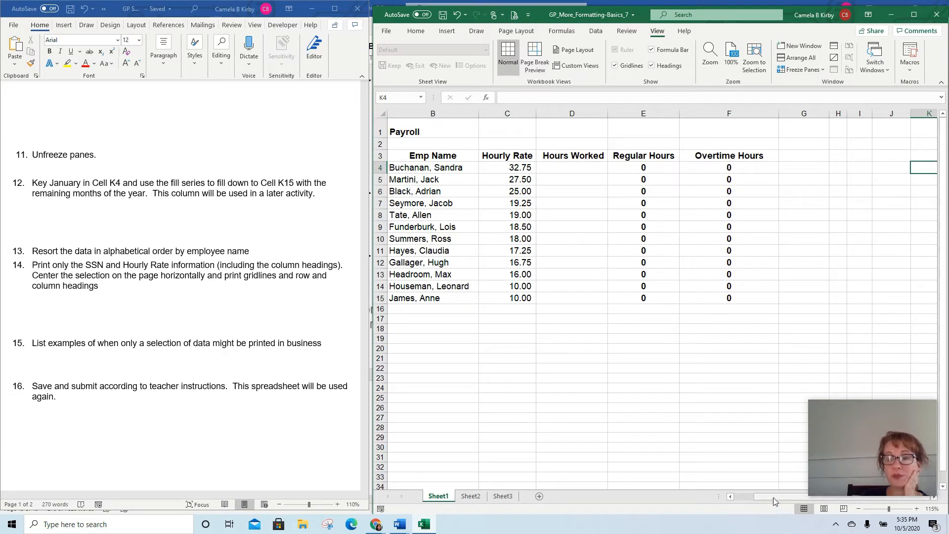
drag(790, 494, 789, 495)
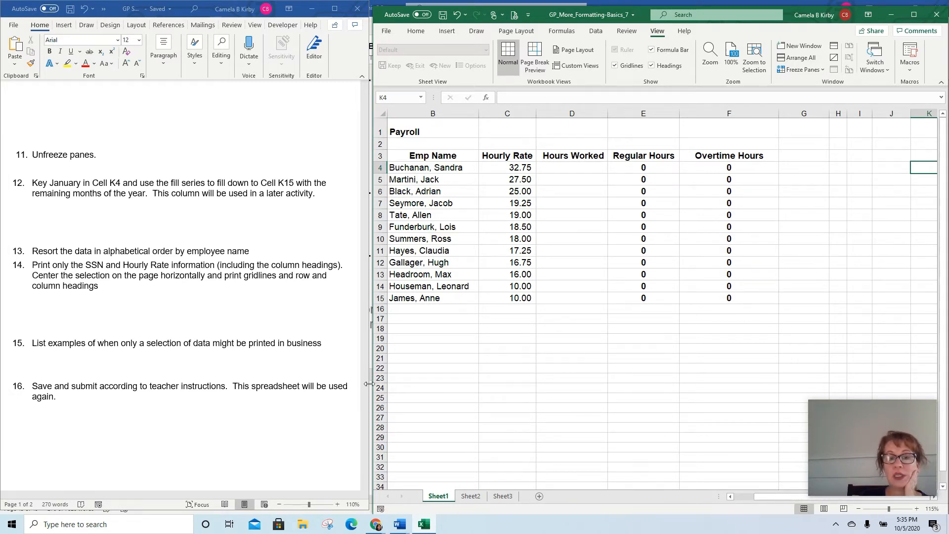
drag(370, 384, 311, 384)
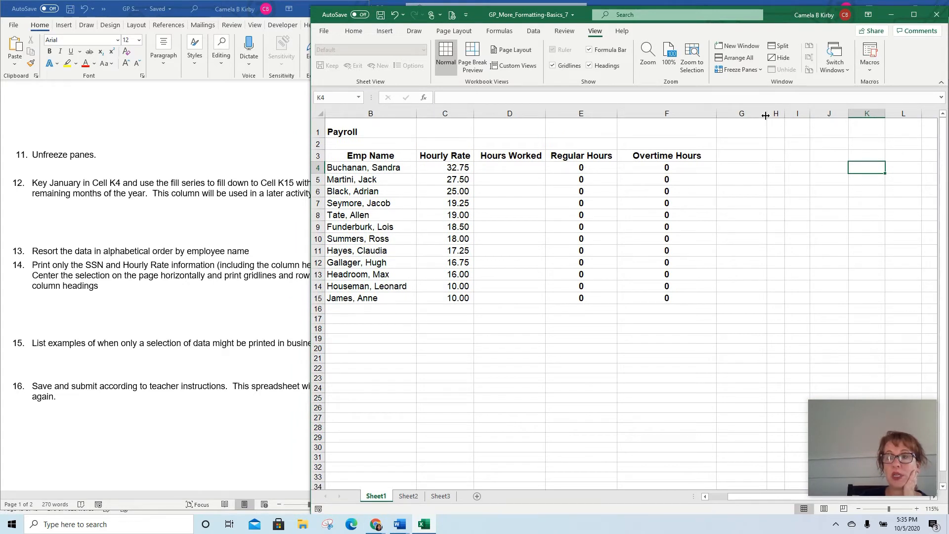
drag(767, 112, 745, 122)
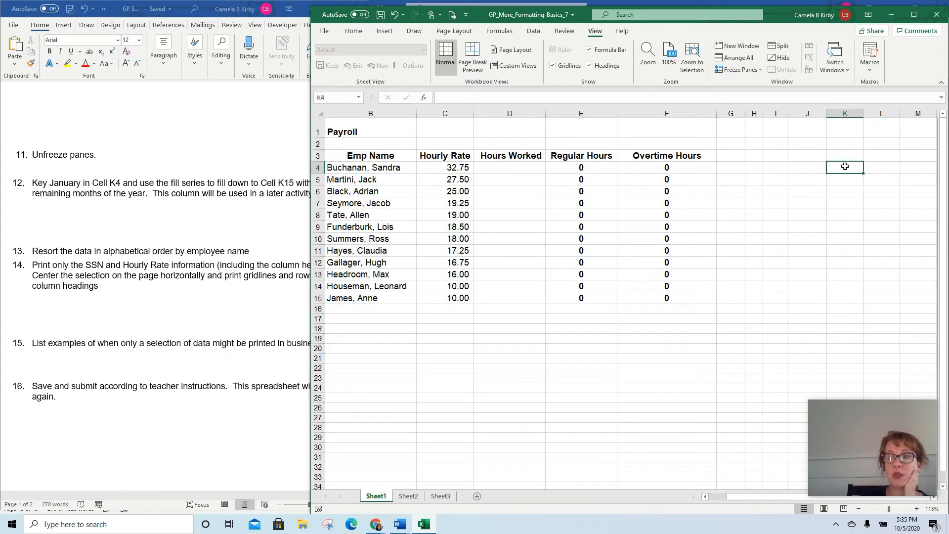
- Enter January in cell K4 and fill the month series down to December in K15
text(January)
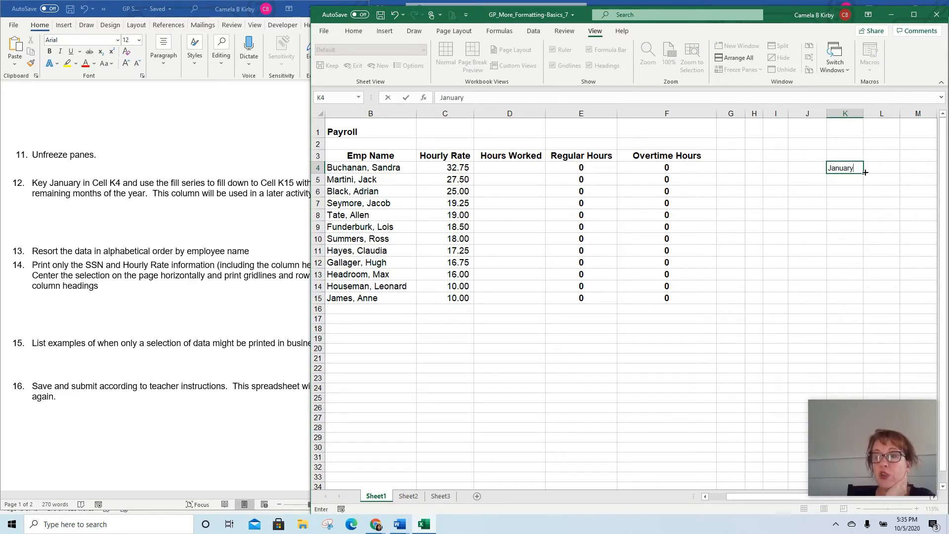
click(862, 172)
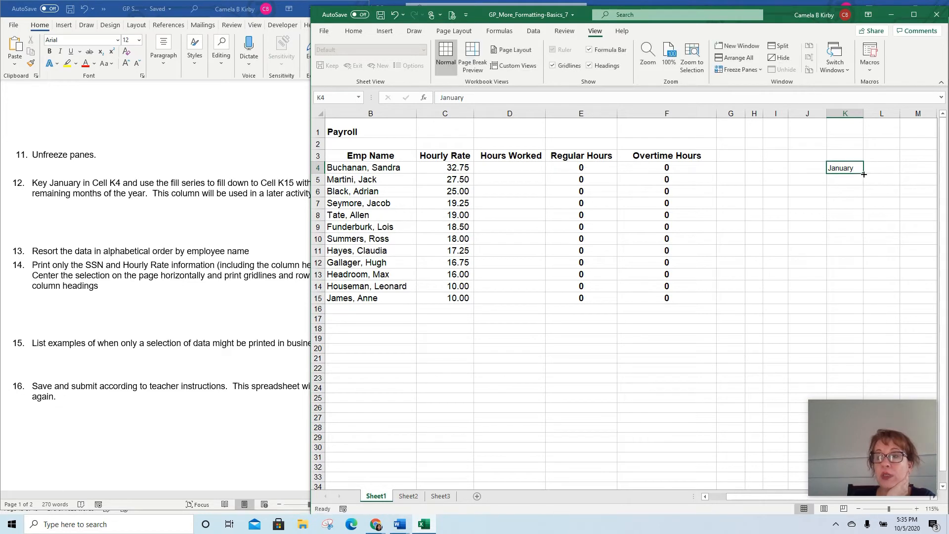
mouse_move(863, 174)
mouse_down()
mouse_move(863, 208)
mouse_move(869, 173)
mouse_up()
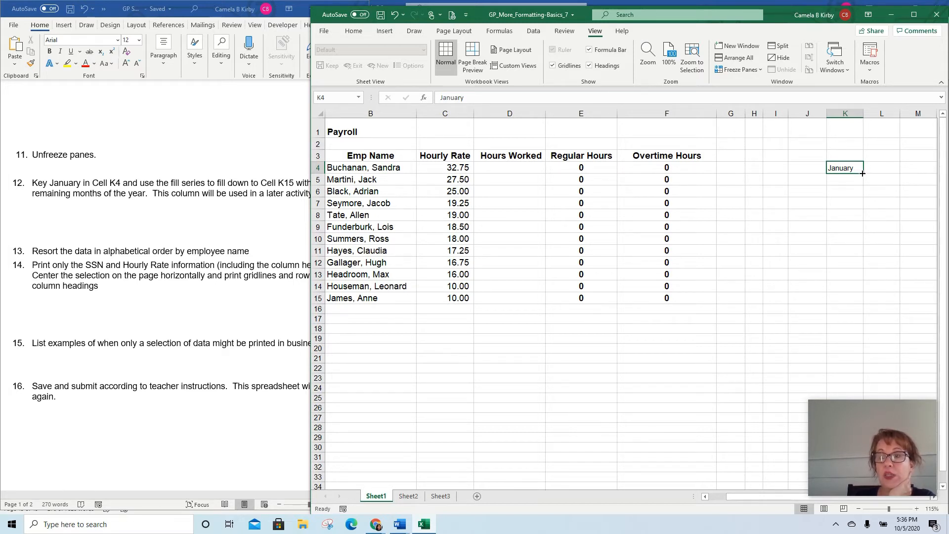
drag(863, 174, 867, 307)
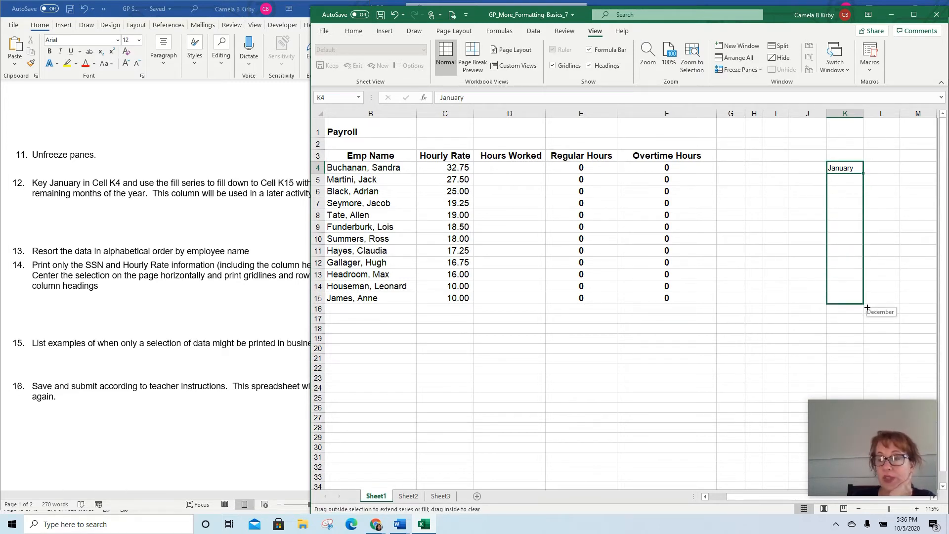
- Finish filling the months down to K15 and narrow the workbook window so the full instruction text is readable
drag(867, 308, 868, 308)
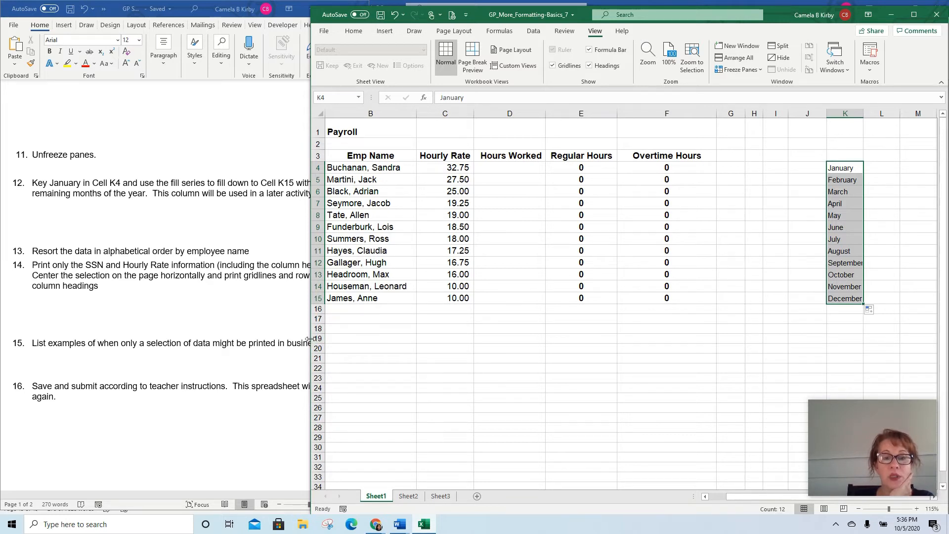
drag(307, 340, 376, 347)
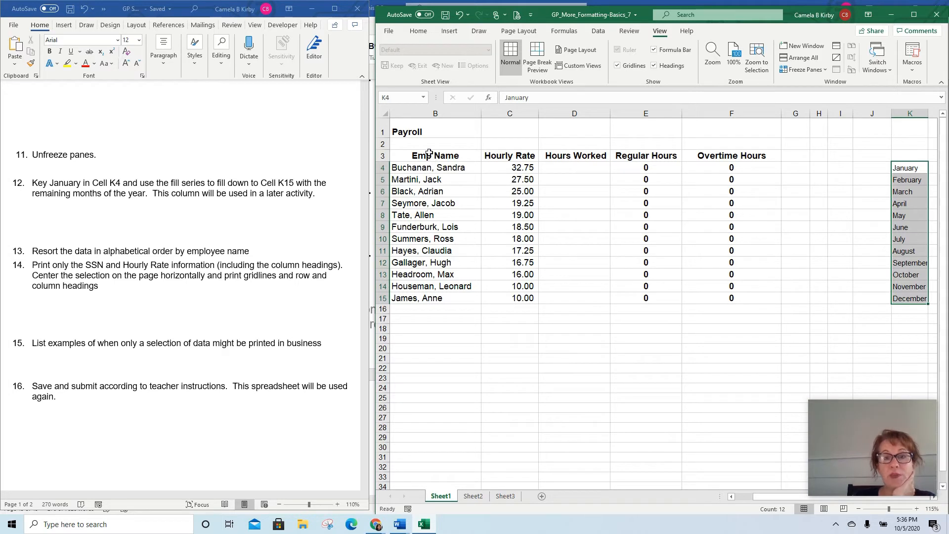
drag(429, 153, 731, 302)
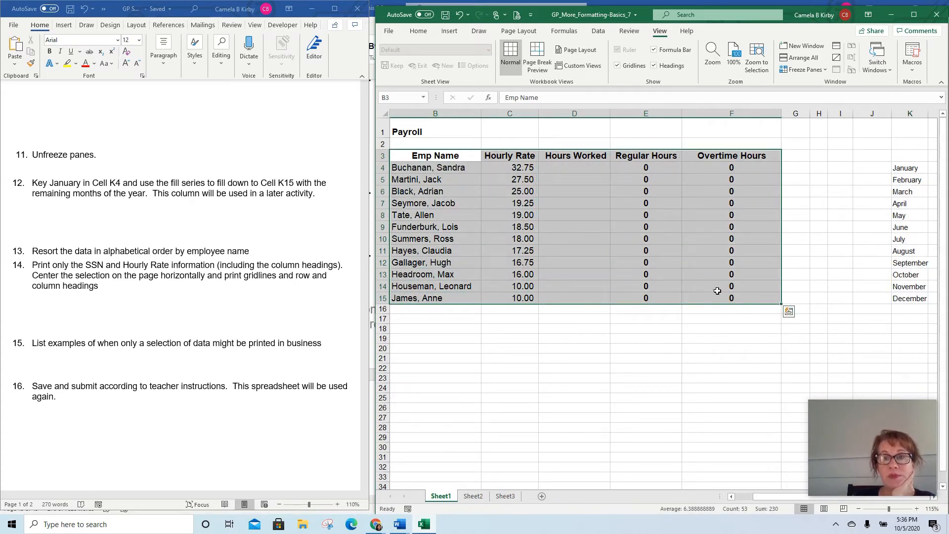
click(606, 32)
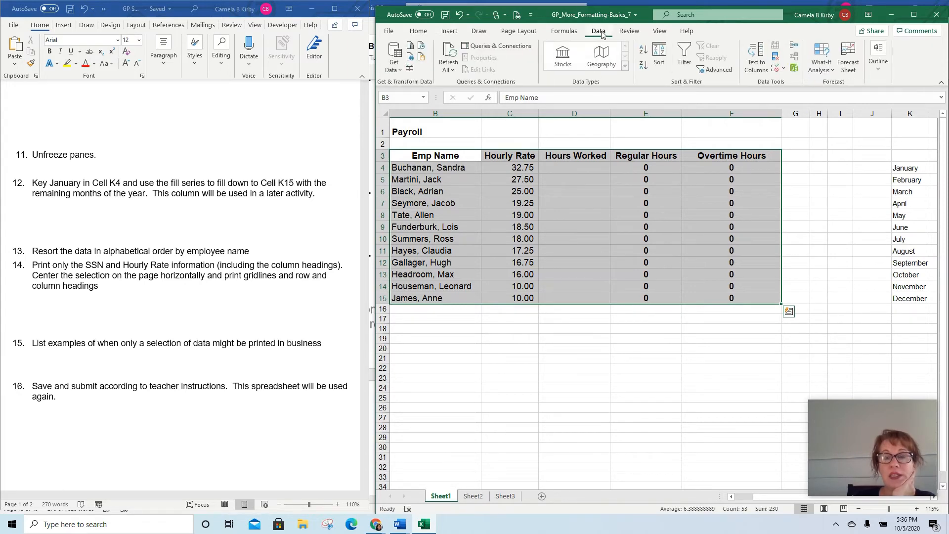
click(659, 55)
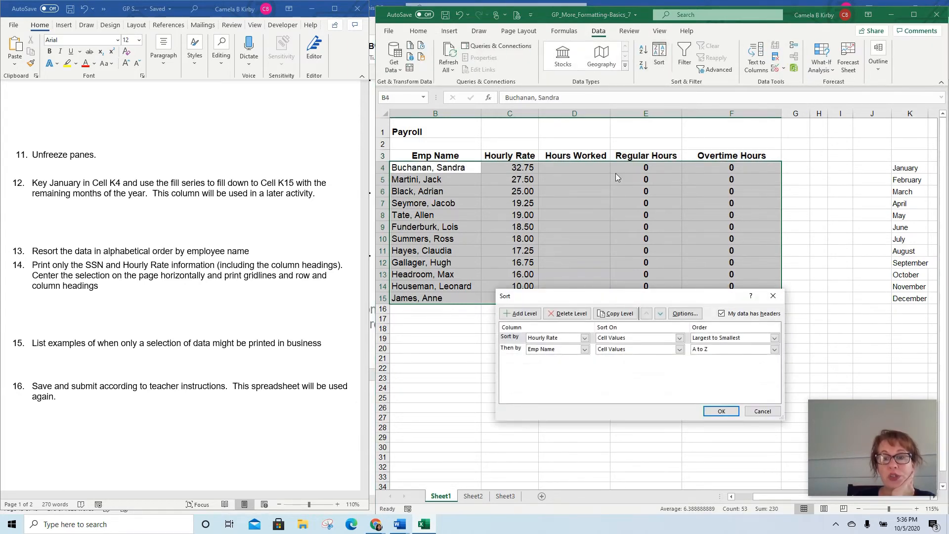
click(528, 340)
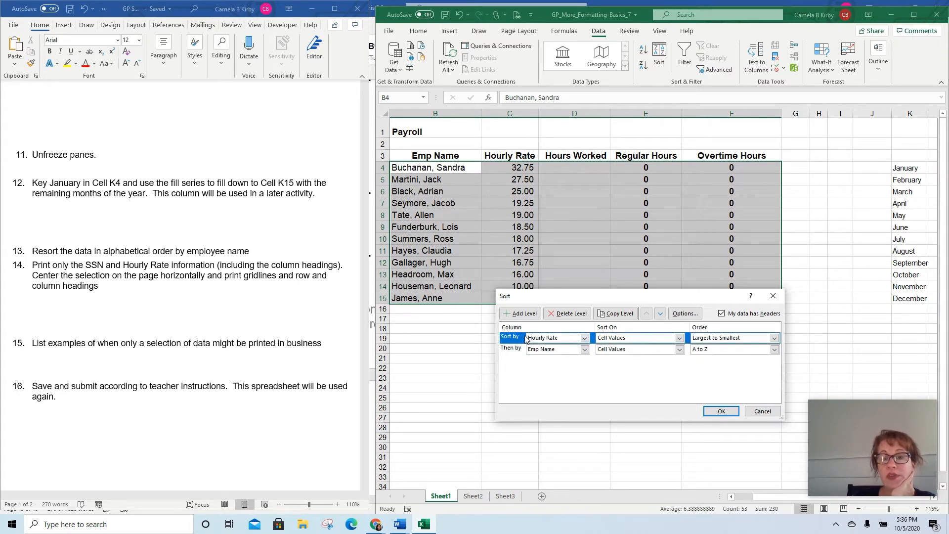
click(570, 314)
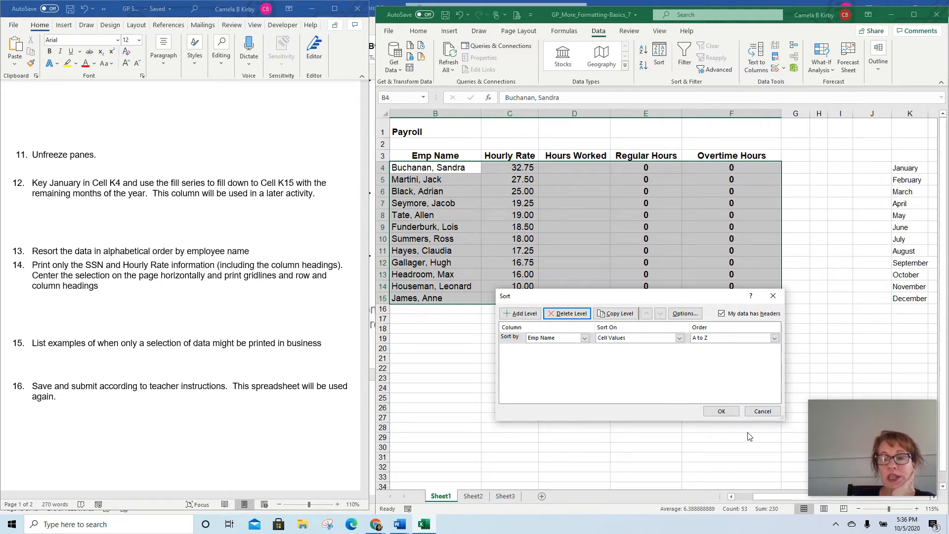
click(763, 411)
- Sort the payroll table A3:F15 by Emp Name from A to Z, removing the Hourly Rate sort level
drag(762, 496, 756, 497)
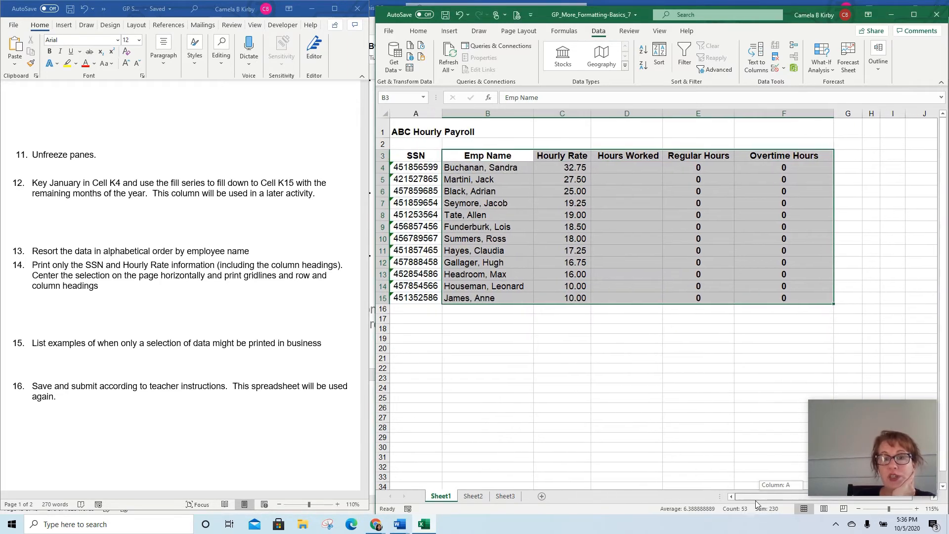
drag(409, 157, 773, 296)
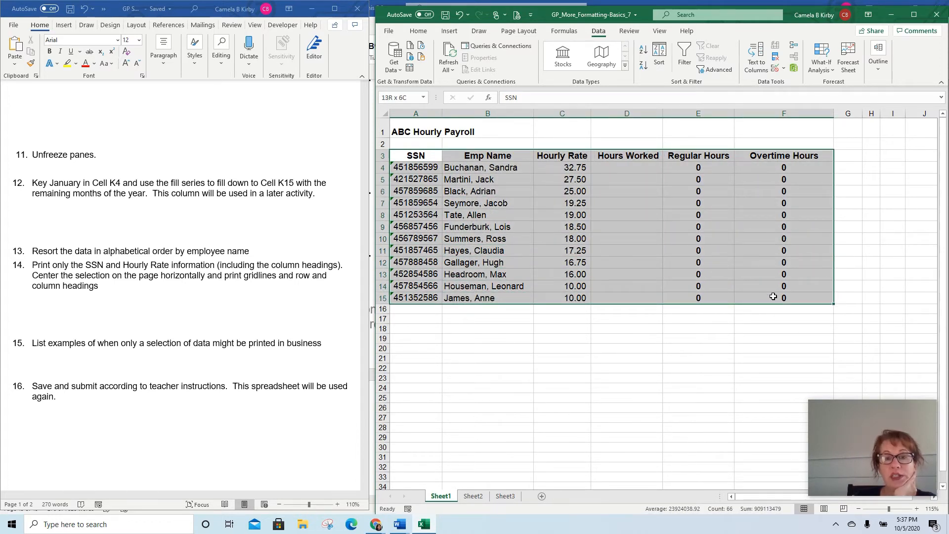
drag(774, 296, 774, 296)
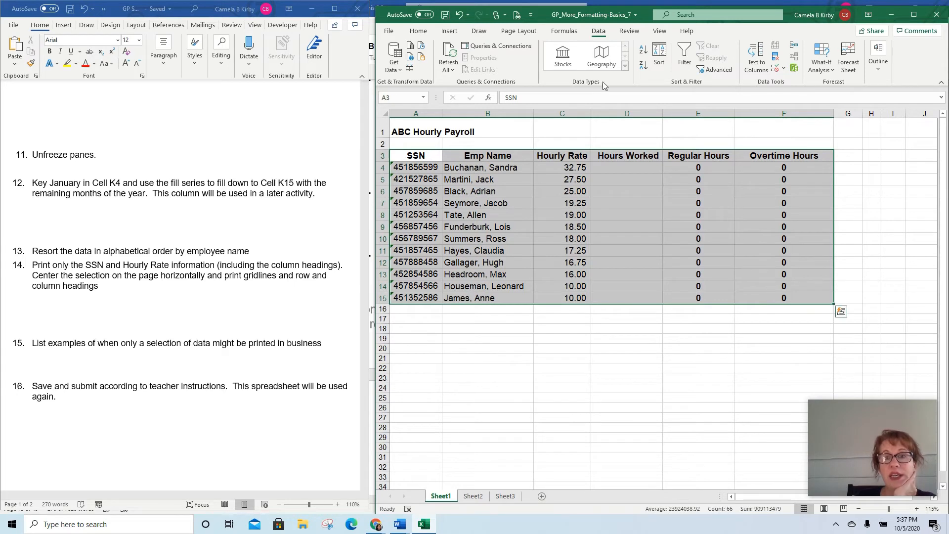
click(659, 57)
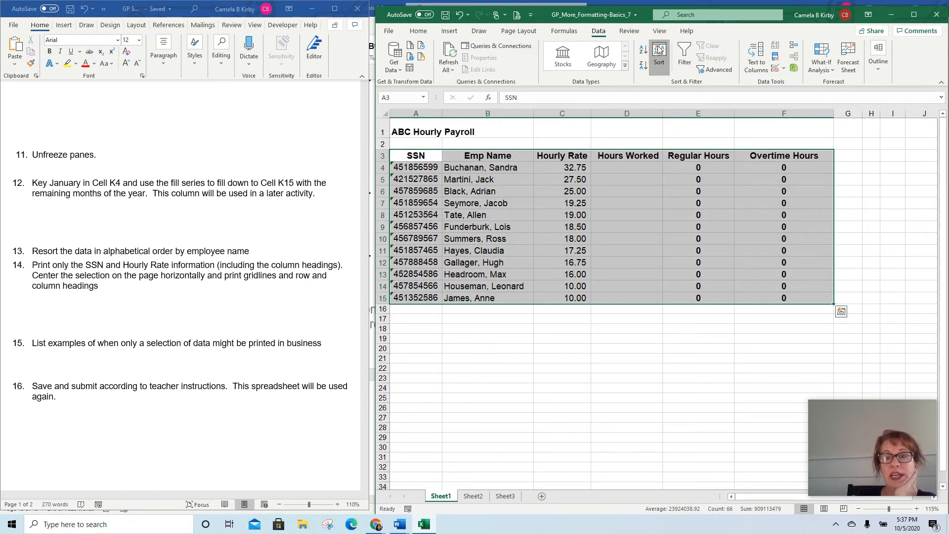
click(533, 341)
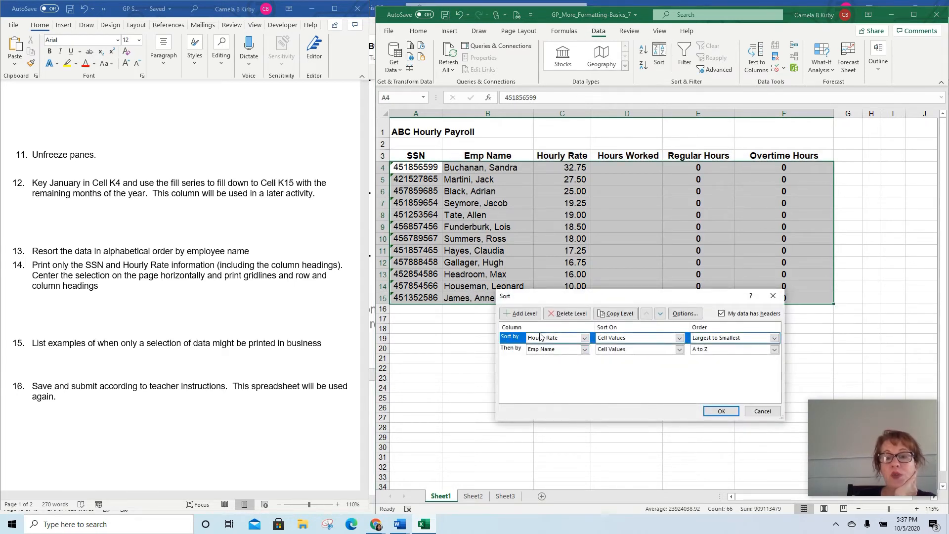
click(568, 312)
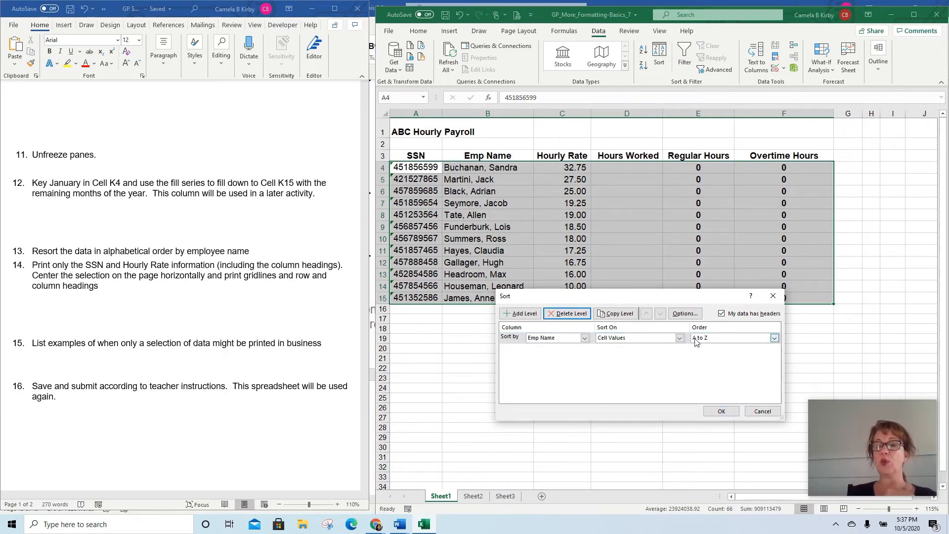
click(721, 418)
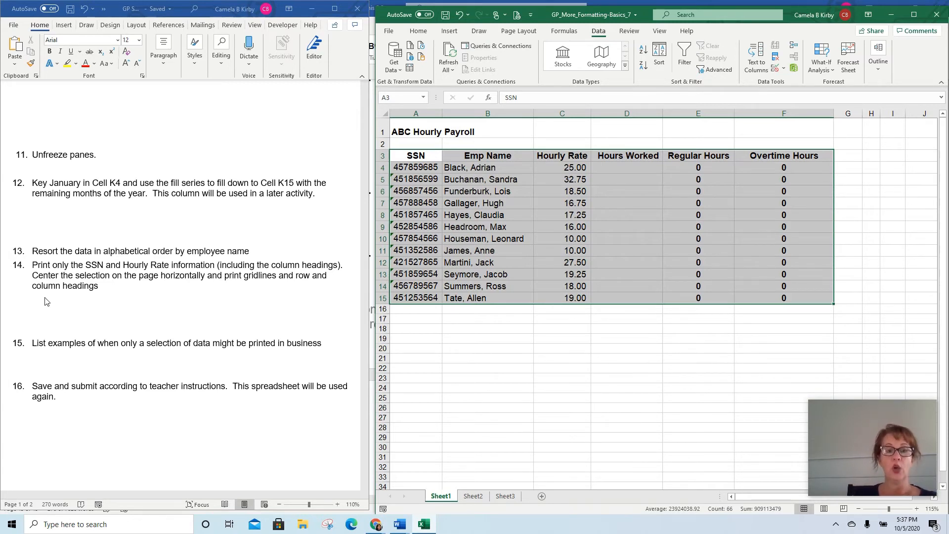
- Maximize the workbook, select A1:B15, and set the print range to Print Selection
click(914, 14)
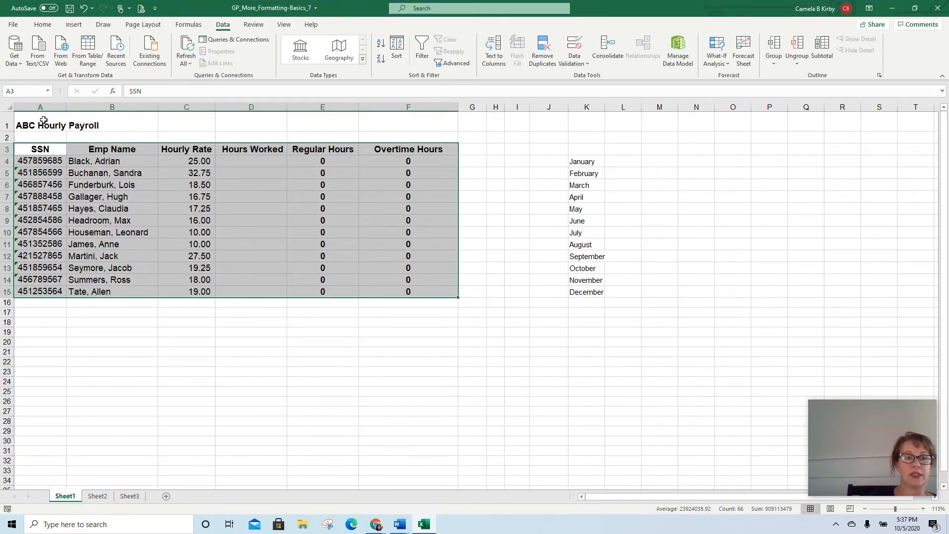
drag(42, 121, 121, 297)
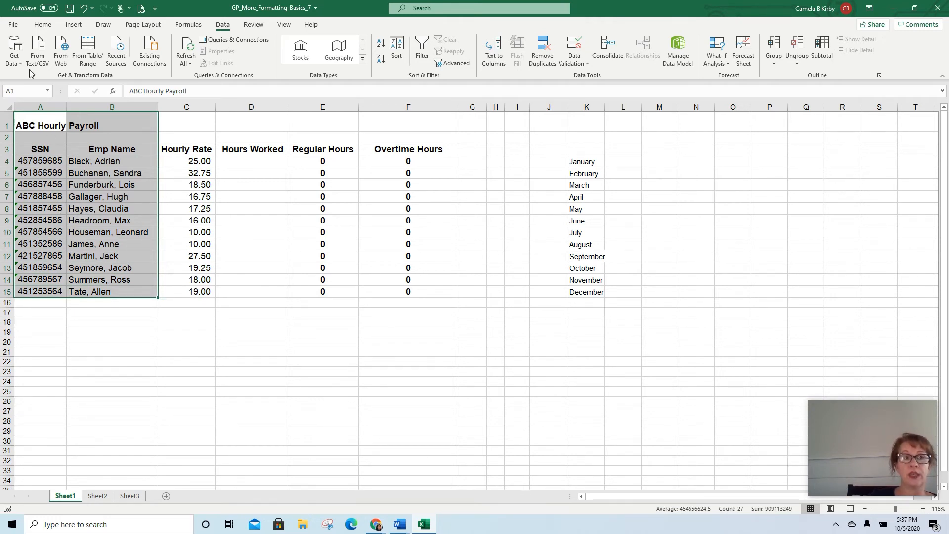
click(14, 25)
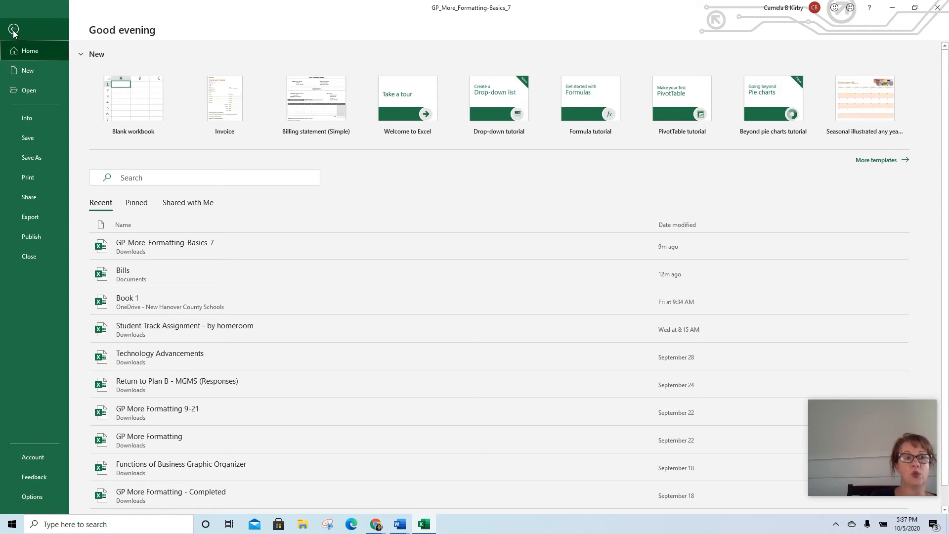
click(14, 177)
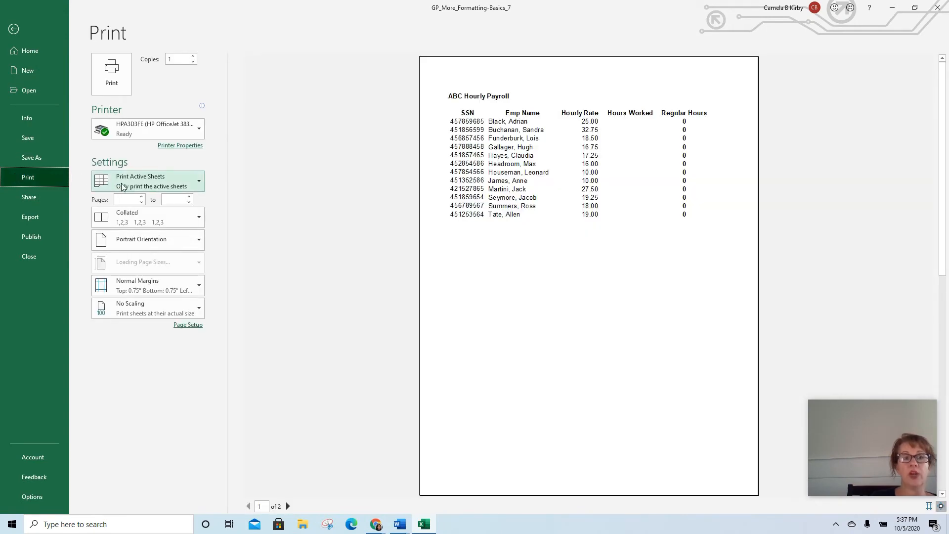
click(200, 182)
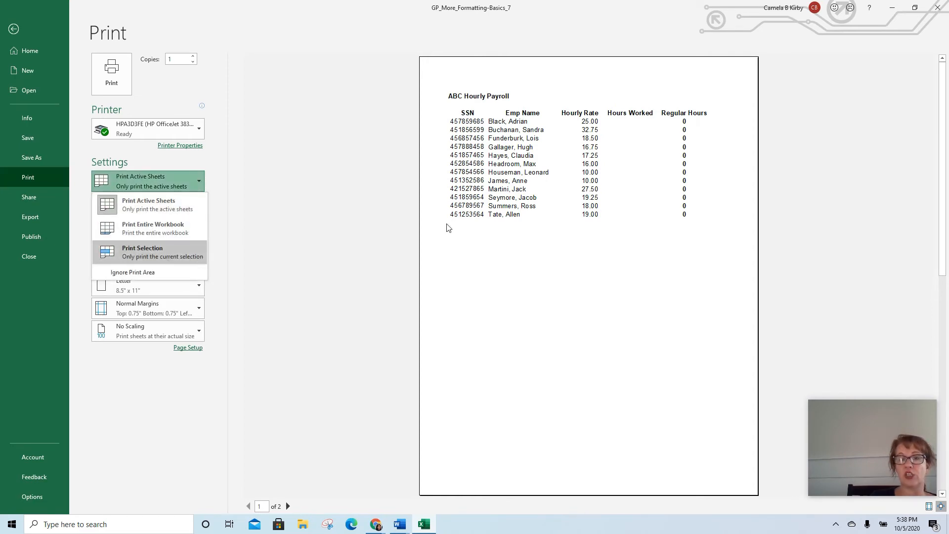
click(171, 252)
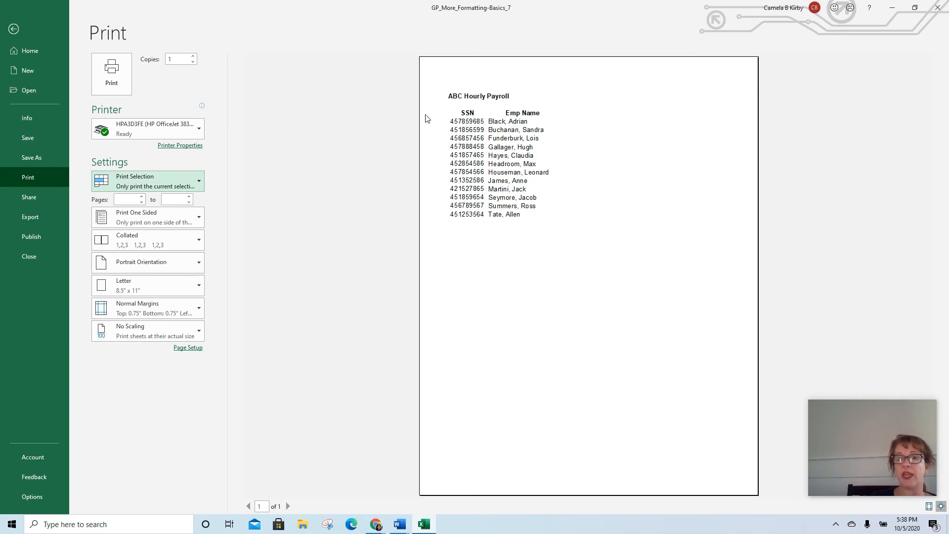
- Return to the worksheet beside the instructions and review the centering, gridlines and headings requirements in item 14
click(13, 29)
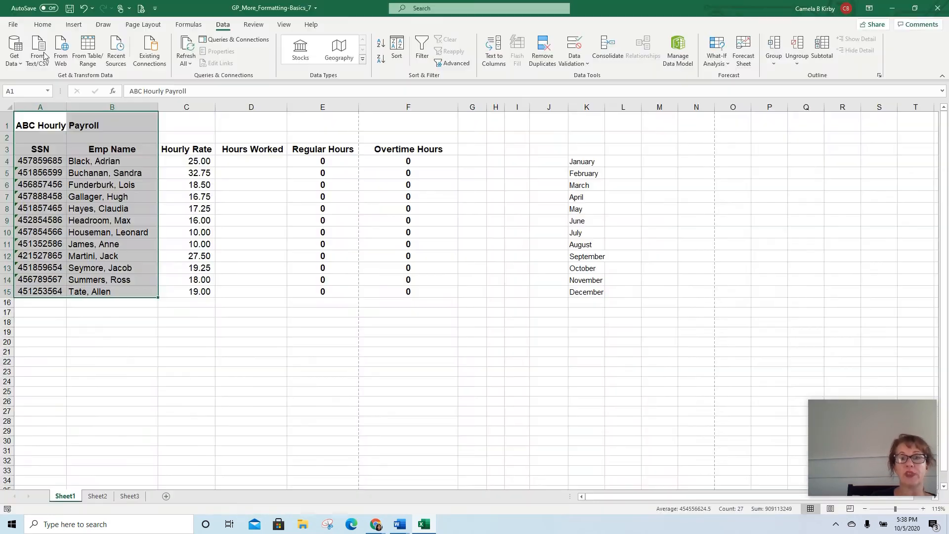
click(916, 7)
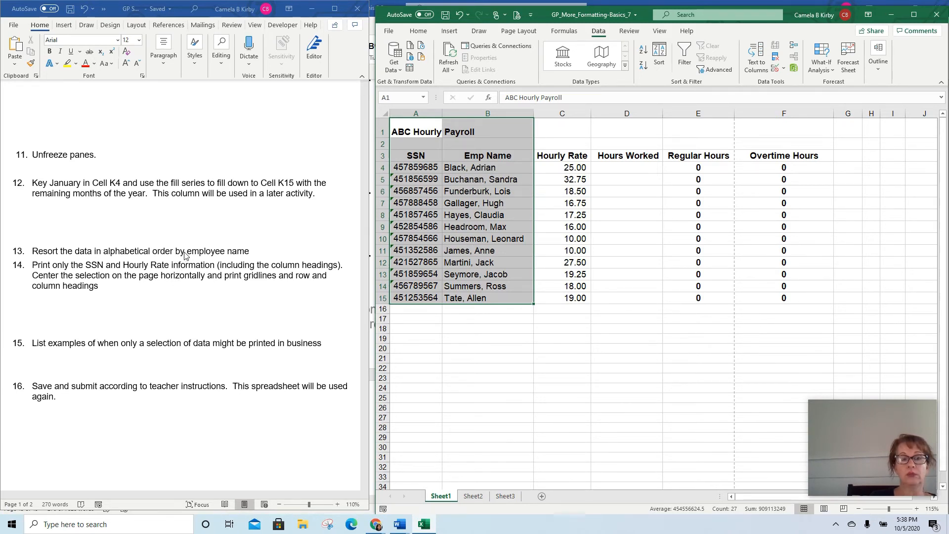
scroll(182, 283, down, 1)
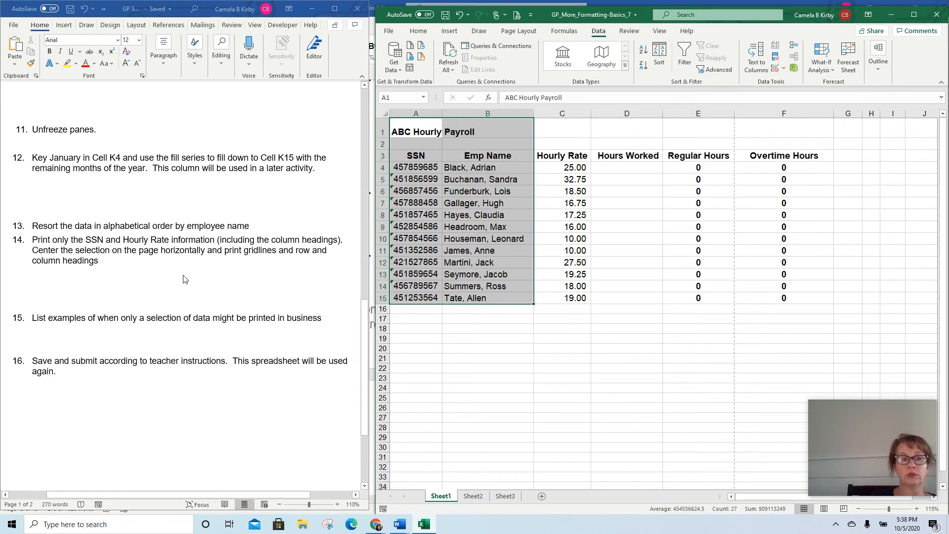
click(33, 251)
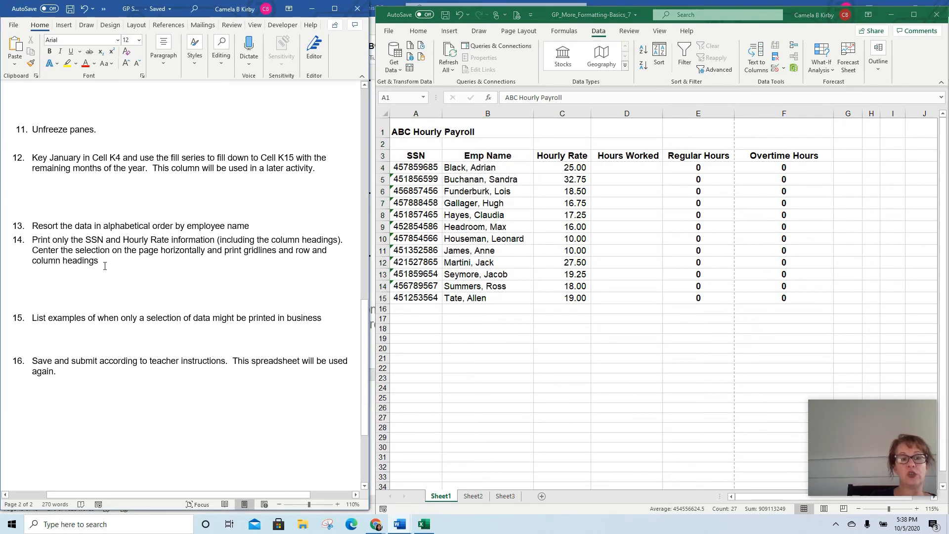
drag(105, 266, 27, 248)
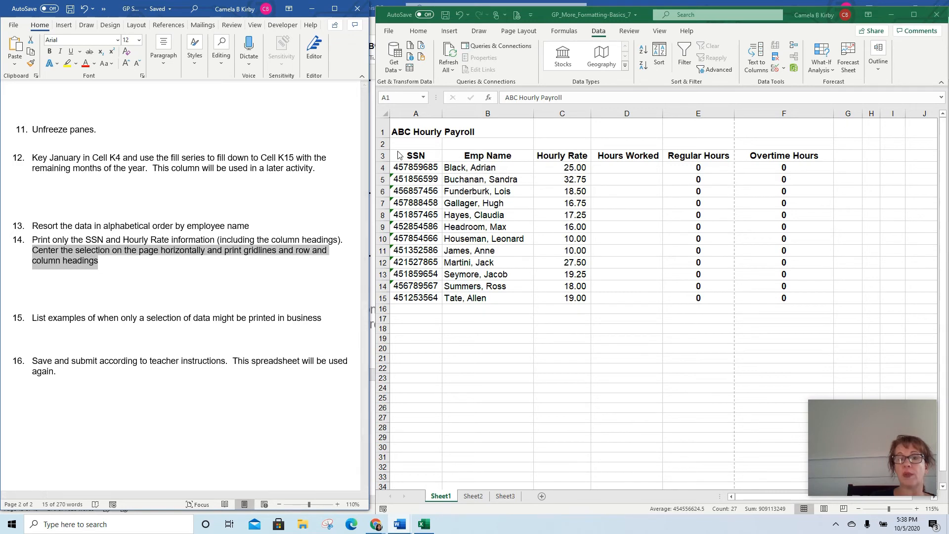
- Open Page Setup for the A1:B15 print selection and turn on printing of gridlines
click(412, 121)
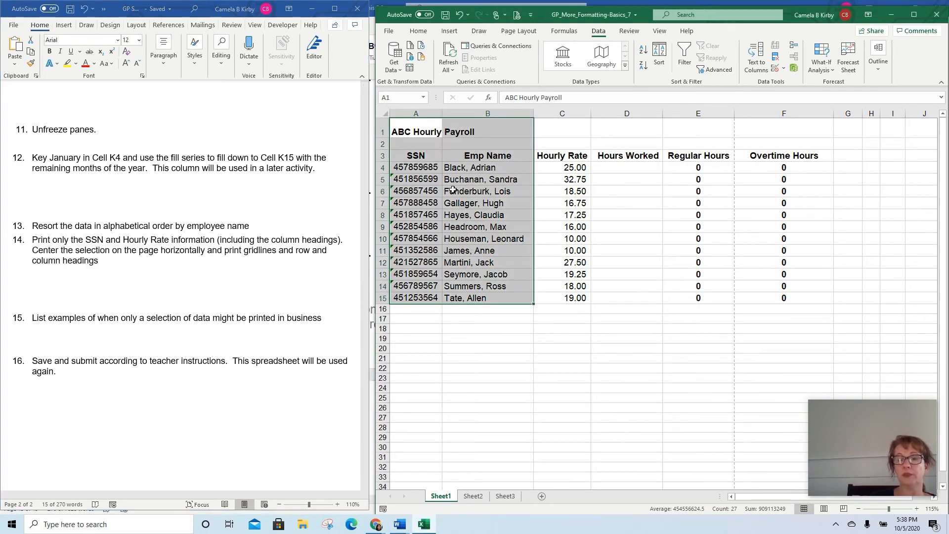
click(388, 30)
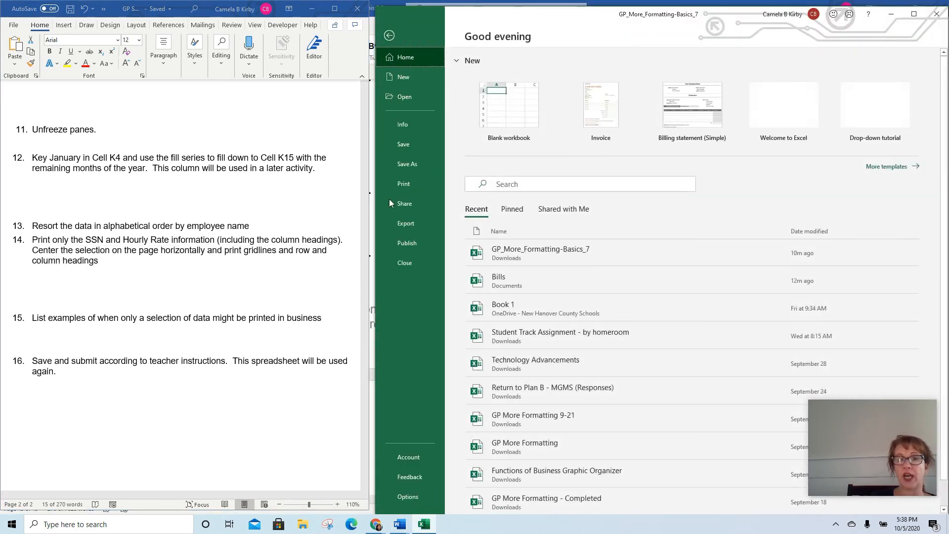
click(403, 188)
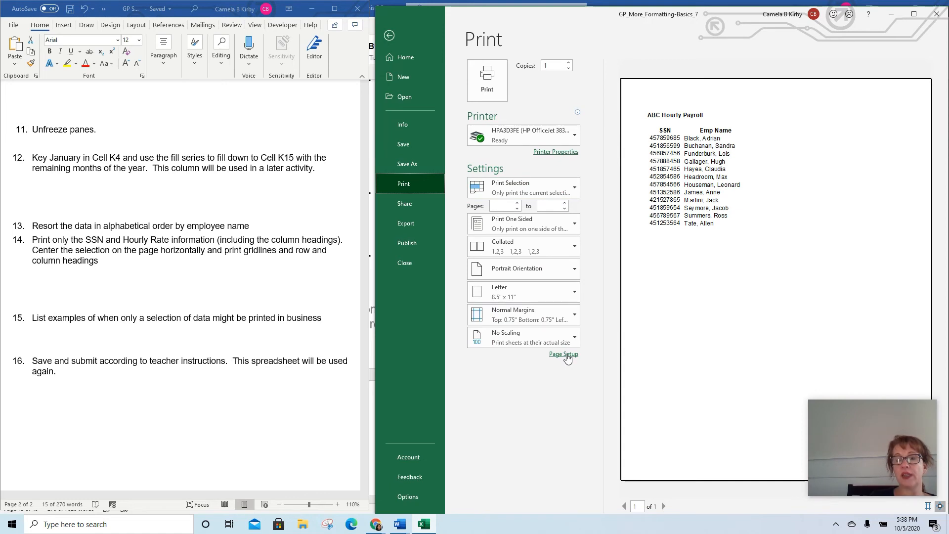
click(565, 354)
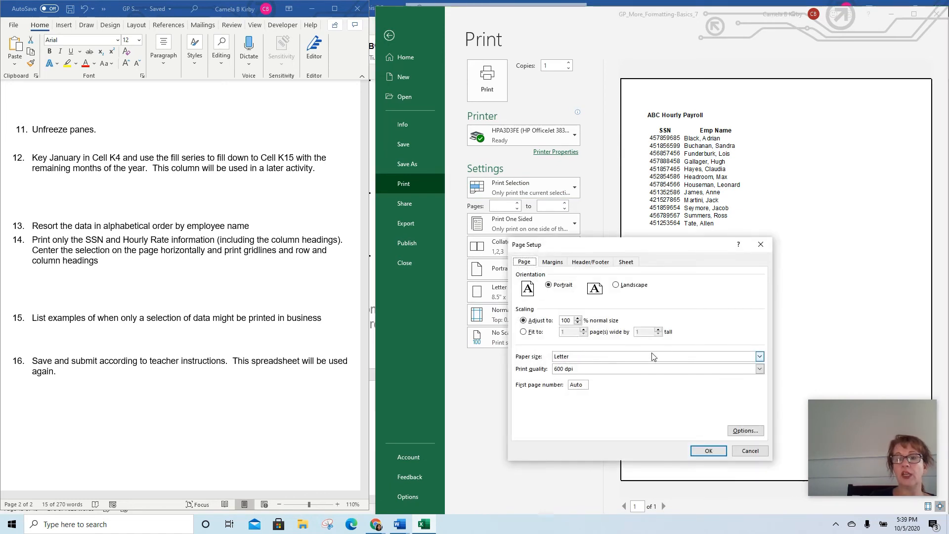
click(630, 261)
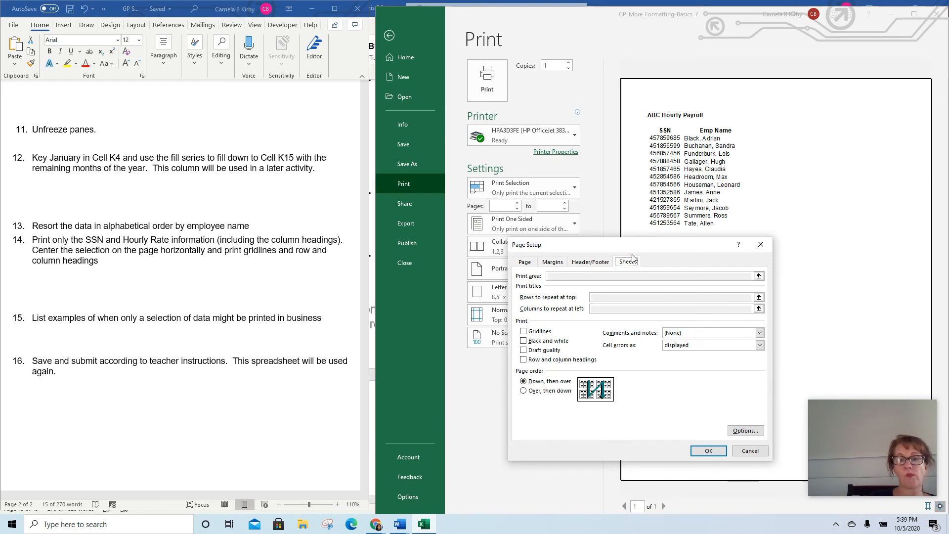
click(523, 332)
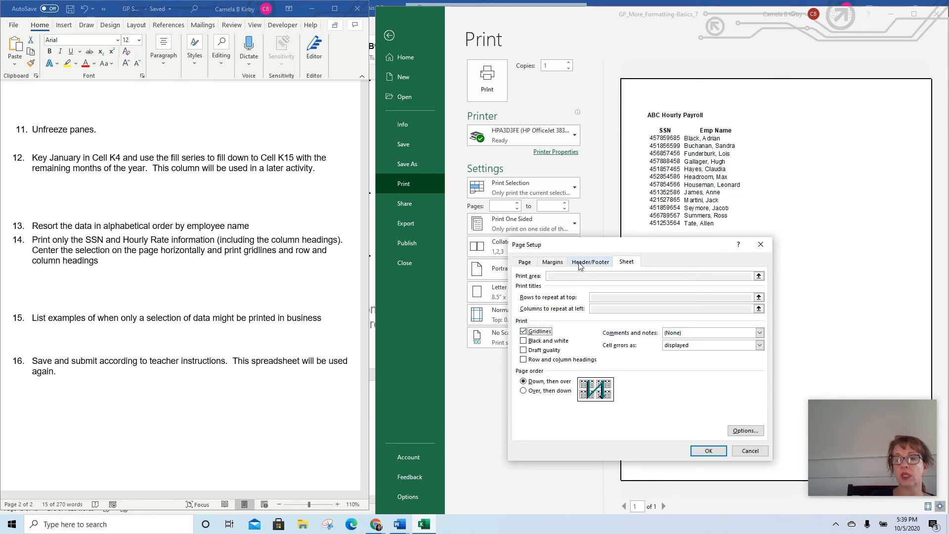
- Center the printed A1:B15 selection horizontally on the page, turn on row and column headings, and apply the page setup
click(554, 262)
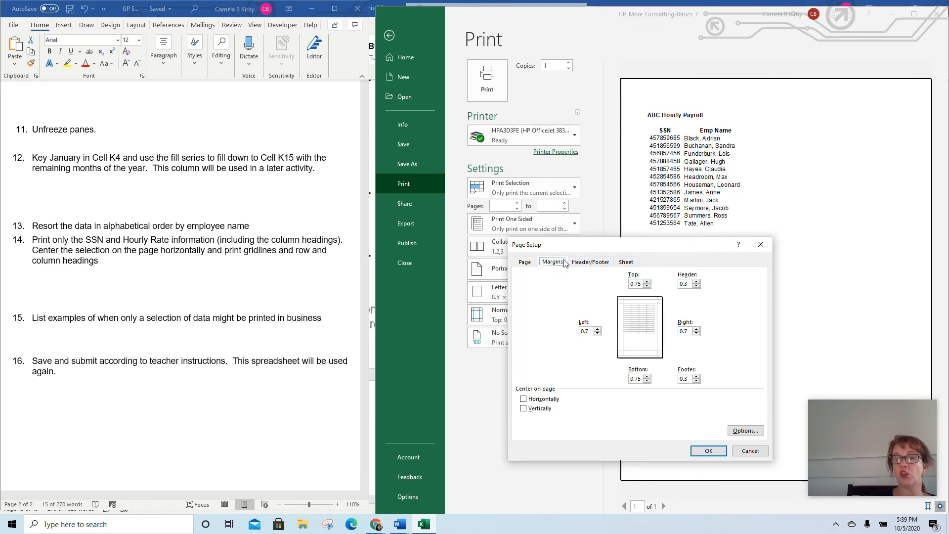
click(523, 399)
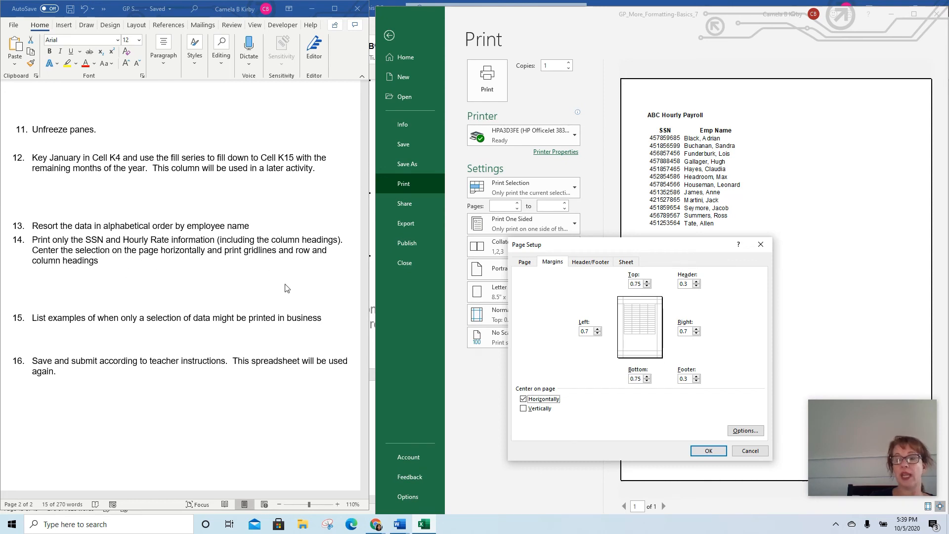
click(627, 262)
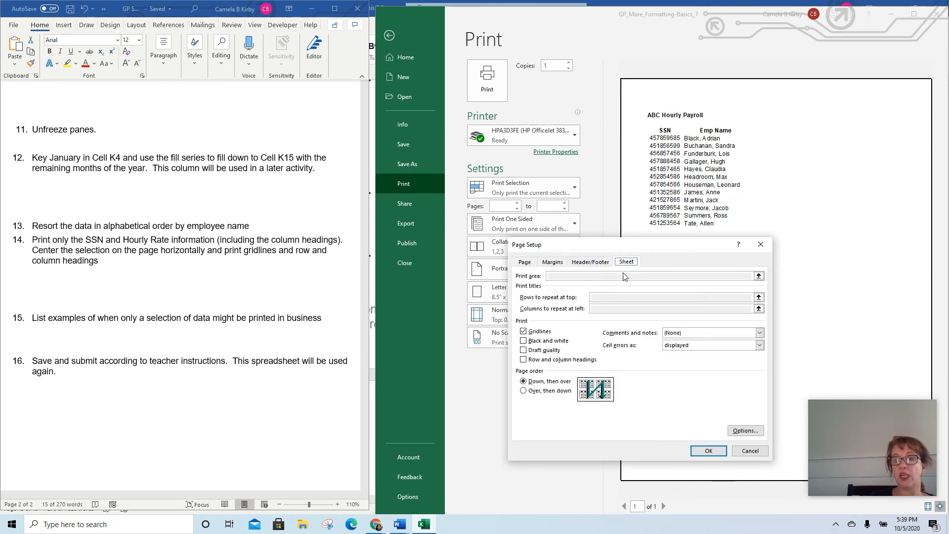
click(523, 360)
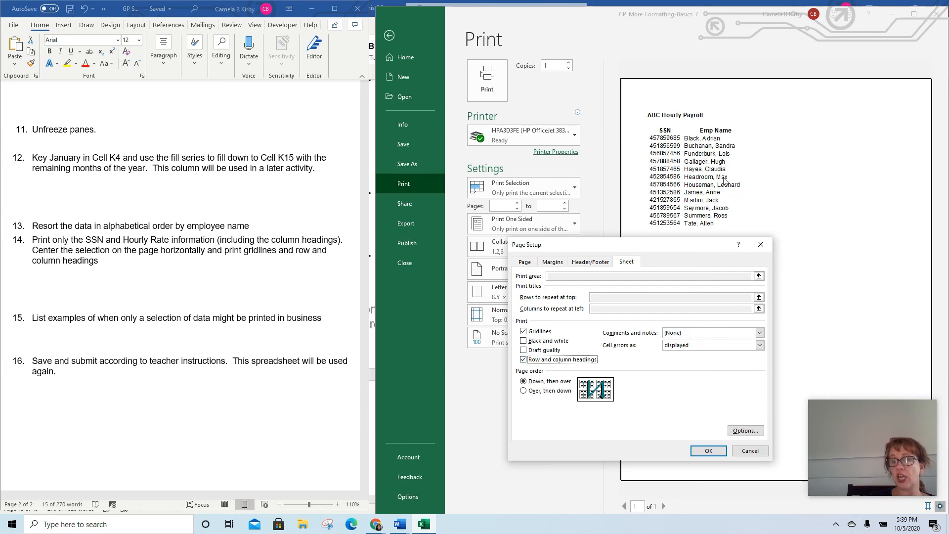
click(709, 452)
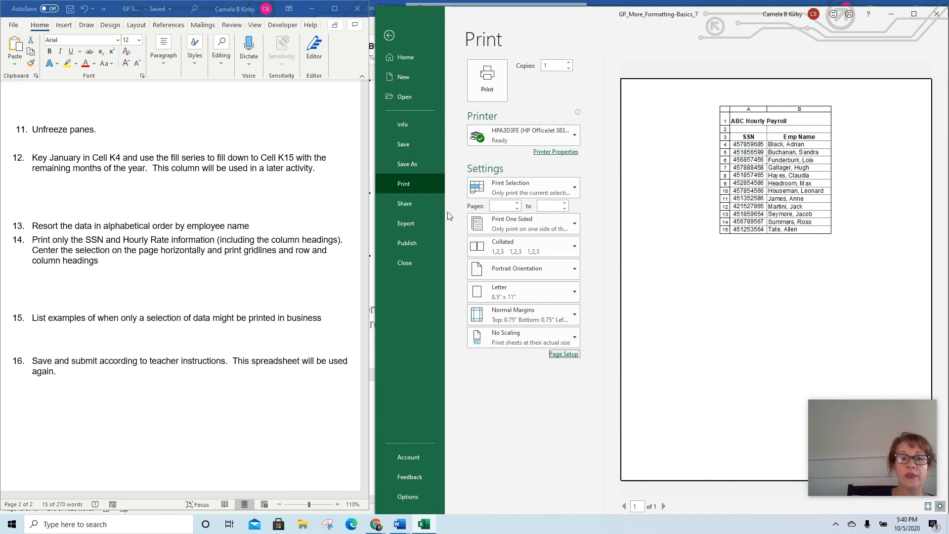
- Leave the print preview for the workbook's file start page and return to the beginning of the guided practice instructions
click(404, 44)
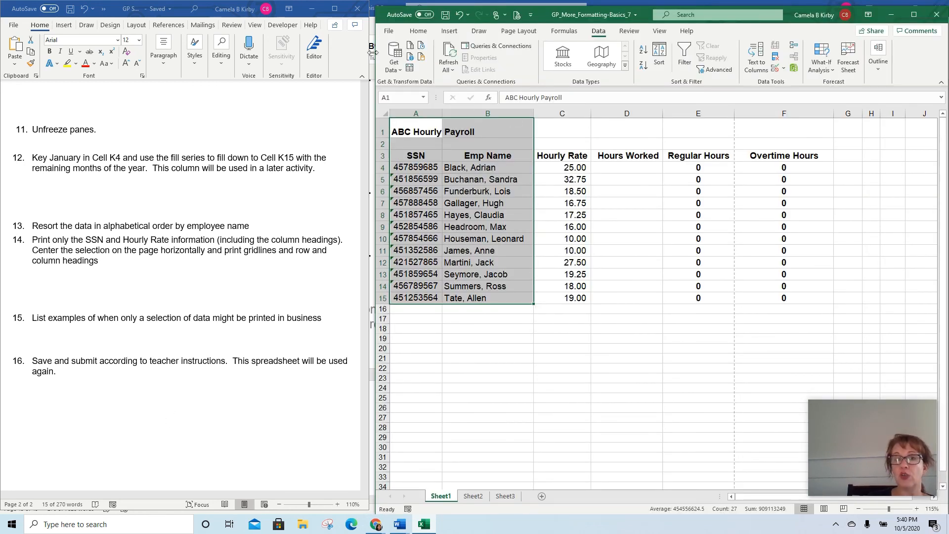
click(388, 31)
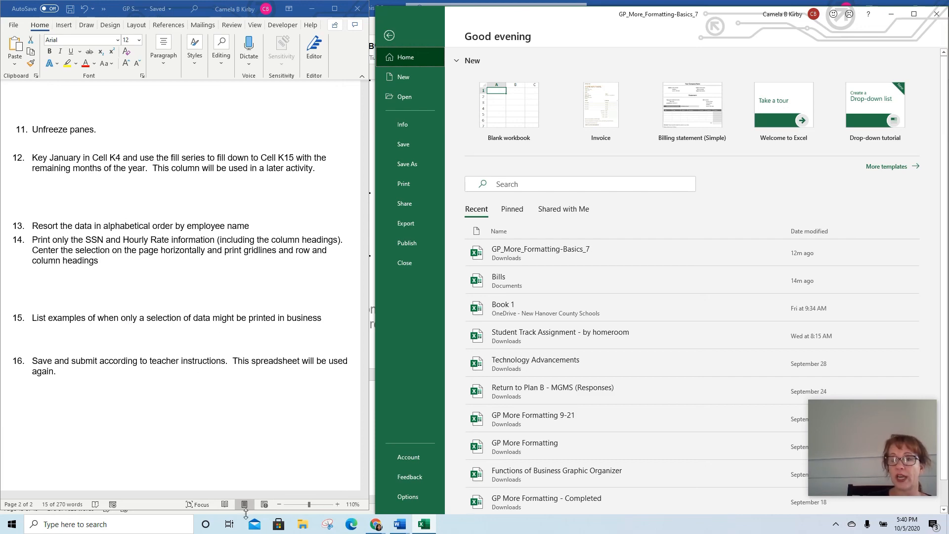
scroll(218, 355, up, 15)
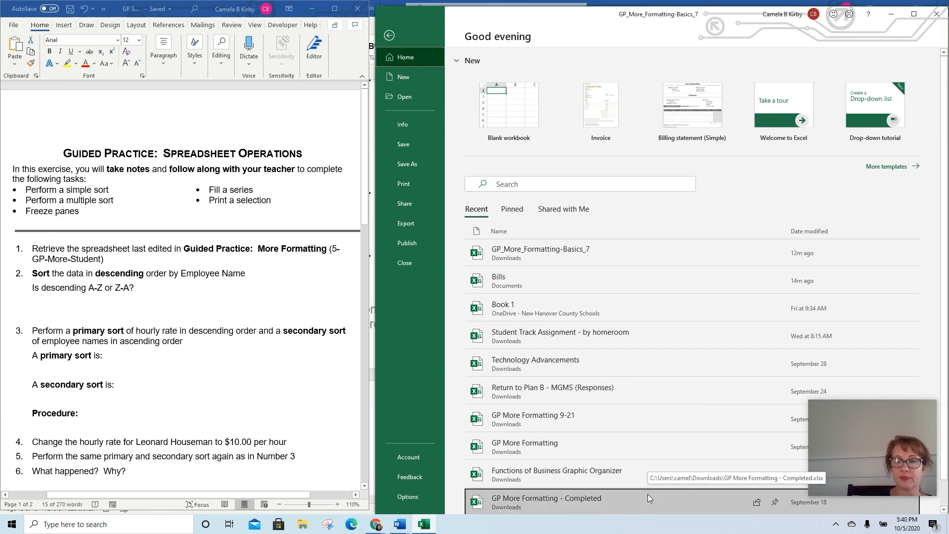
click(375, 524)
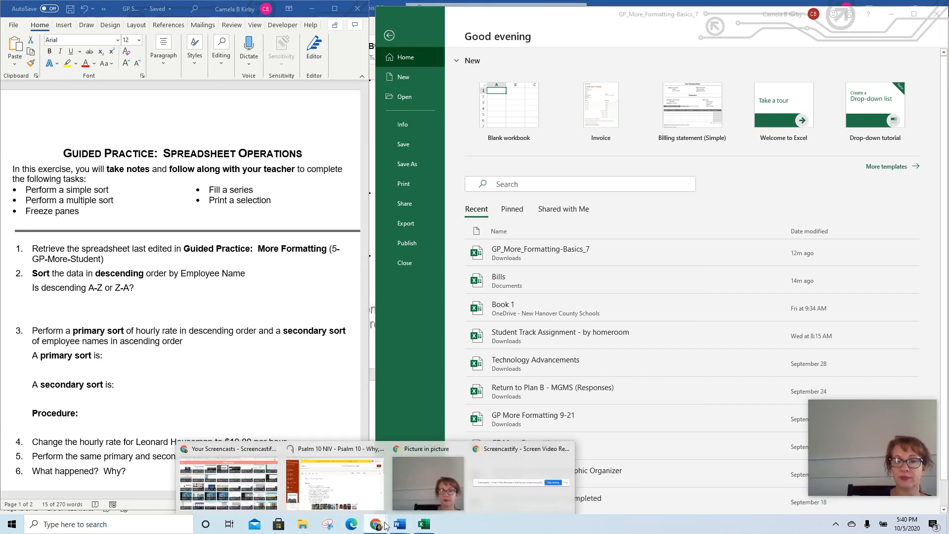
click(550, 485)
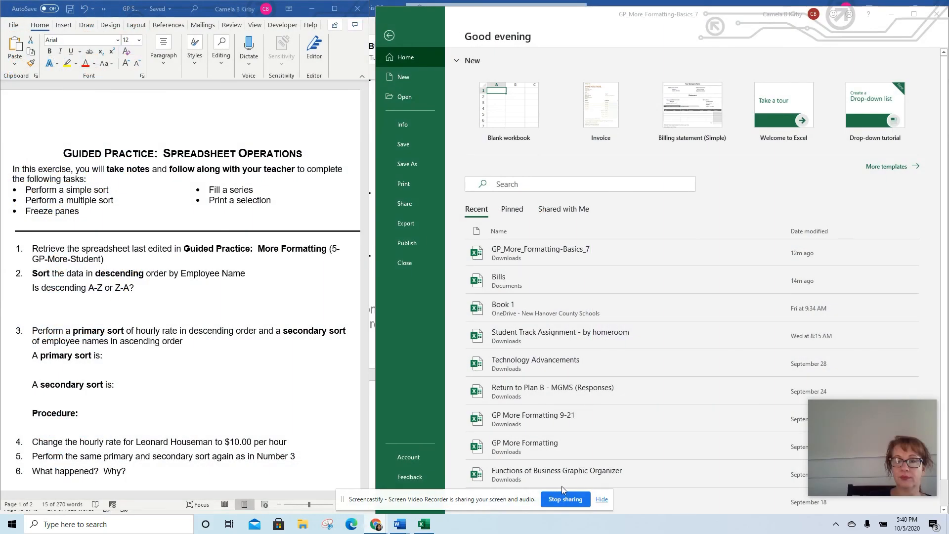